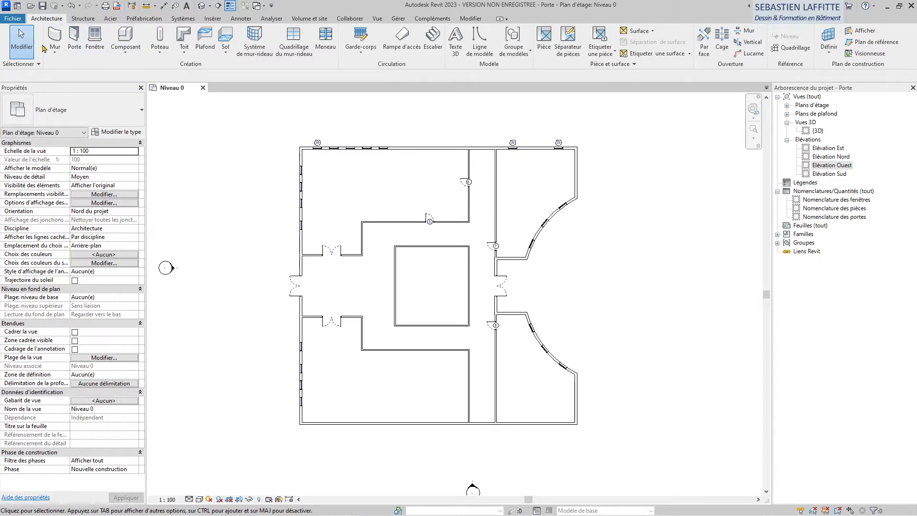
Step: Place four 1 Vantail 80 x 75 cm windows along the southwest room's south wall, about 2.4 m from the outer corner, then spaced 1.8, 2.1 and 2.7 m
{"action": "left_click", "coordinate": [95, 40]}
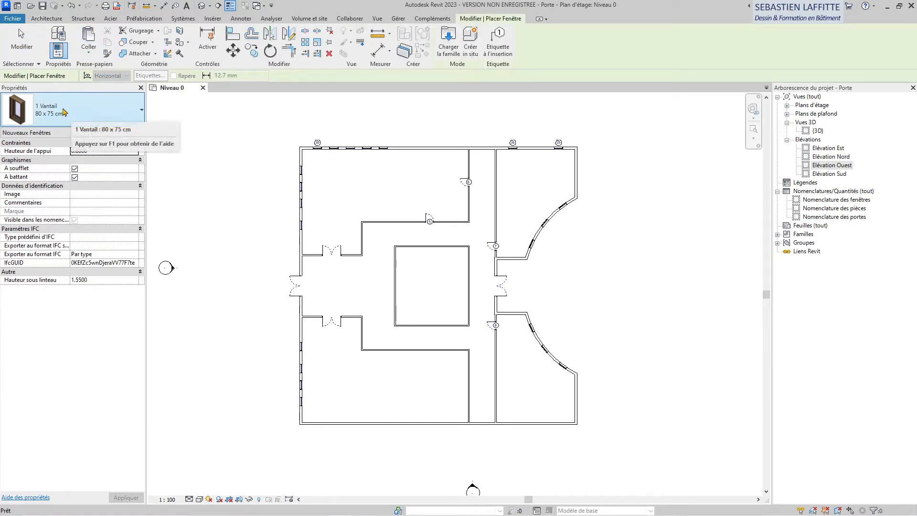
{"action": "scroll", "coordinate": [304, 439], "scroll_direction": "up", "scroll_amount": 3}
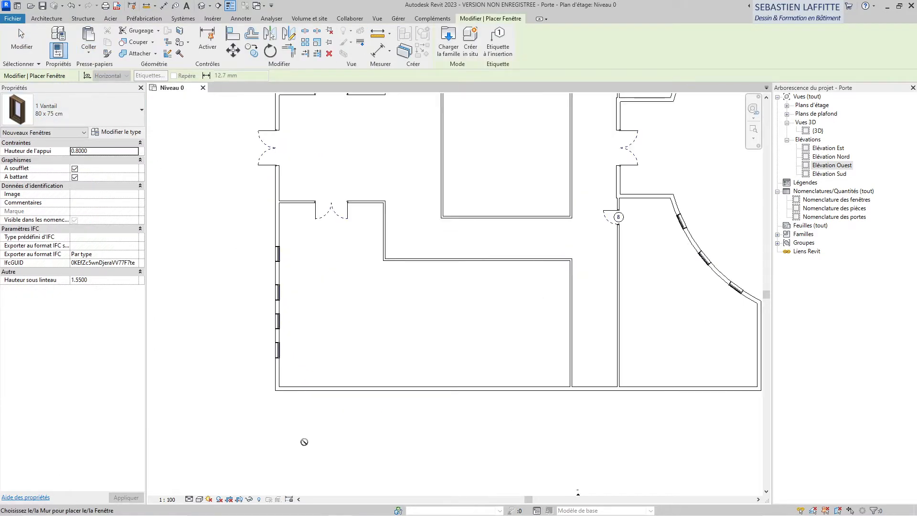
{"action": "scroll", "coordinate": [373, 443], "scroll_direction": "up", "scroll_amount": 1}
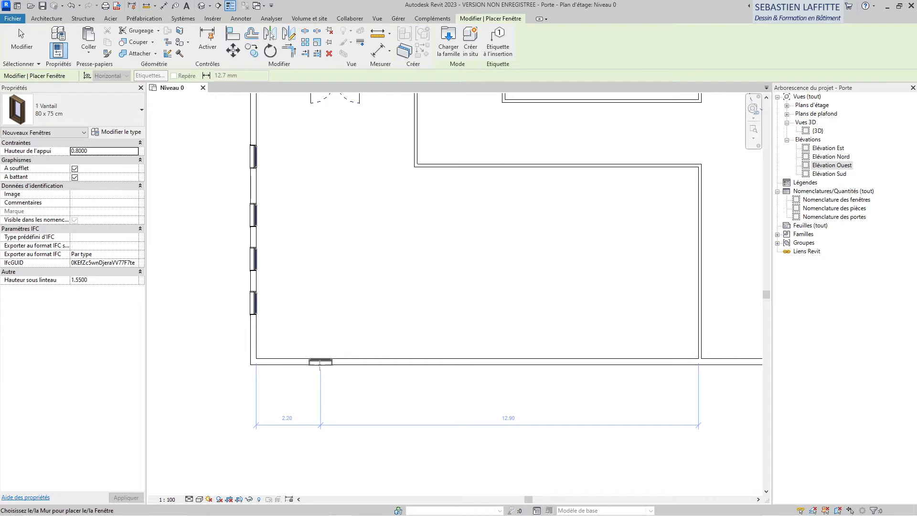
{"action": "left_click", "coordinate": [321, 362]}
{"action": "left_click", "coordinate": [373, 363]}
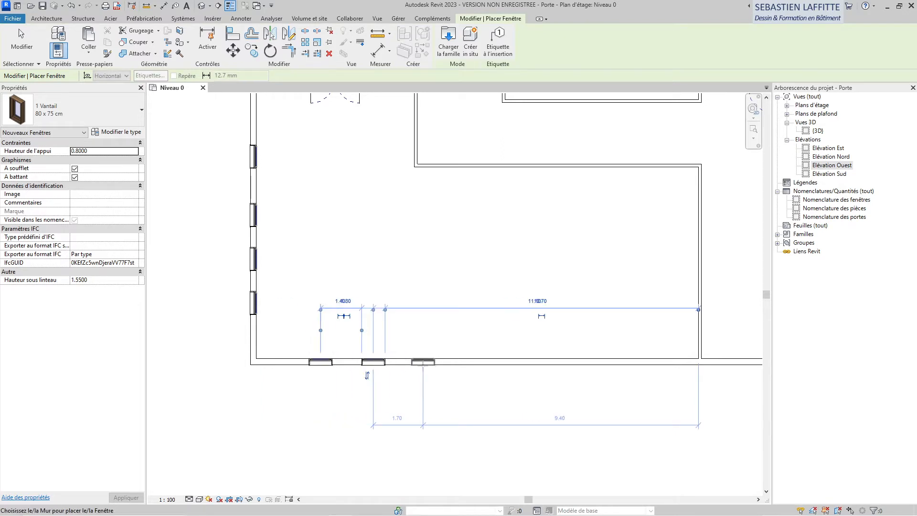
{"action": "left_click", "coordinate": [435, 363]}
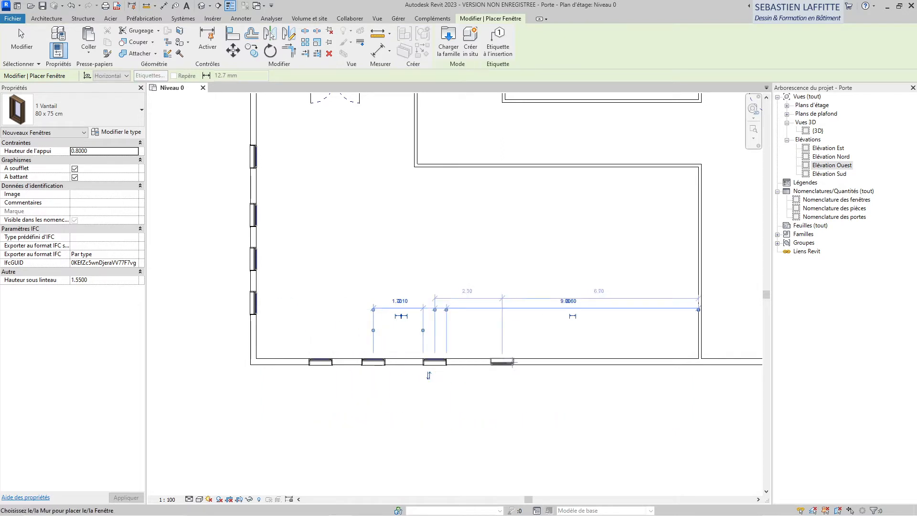
{"action": "left_click", "coordinate": [514, 362]}
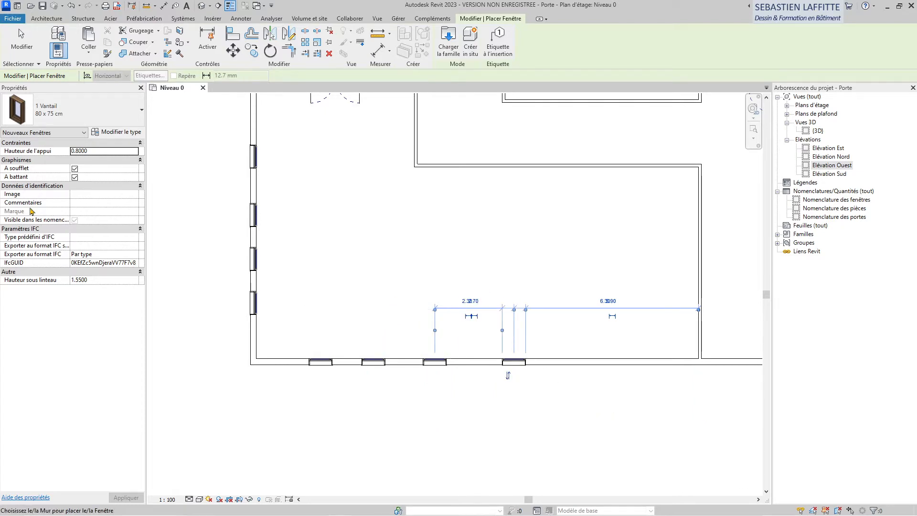
{"action": "left_click", "coordinate": [21, 41]}
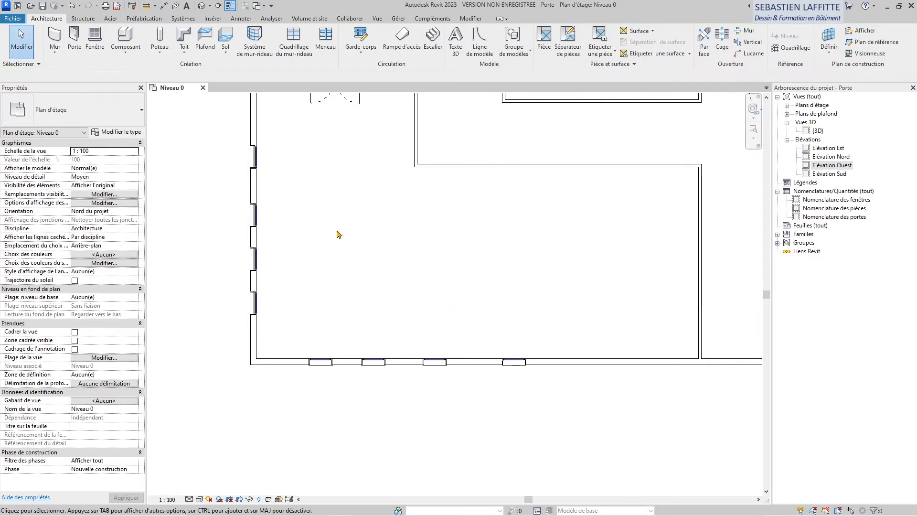
Step: Select the westernmost of the new south wall windows to examine its temporary dimensions, then deselect it
{"action": "scroll", "coordinate": [361, 418], "scroll_direction": "up", "scroll_amount": 1}
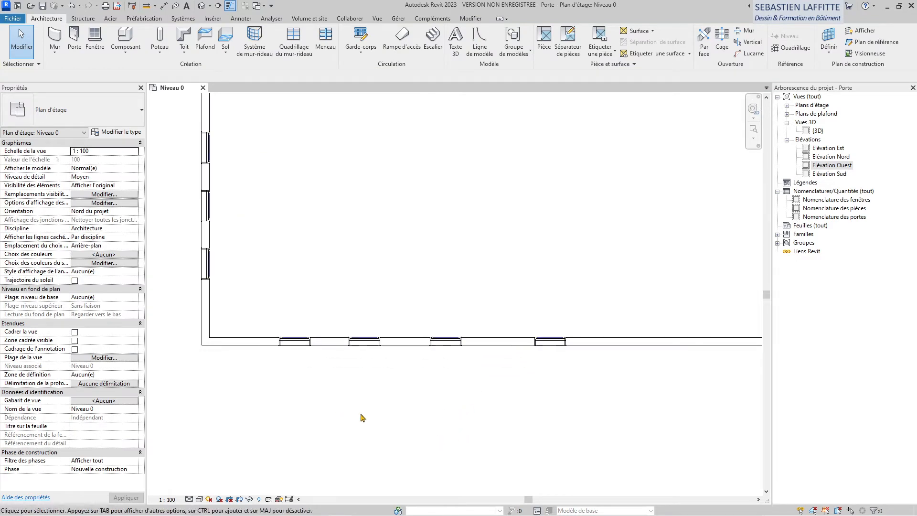
{"action": "scroll", "coordinate": [276, 405], "scroll_direction": "up", "scroll_amount": 1}
{"action": "scroll", "coordinate": [599, 276], "scroll_direction": "down", "scroll_amount": 1}
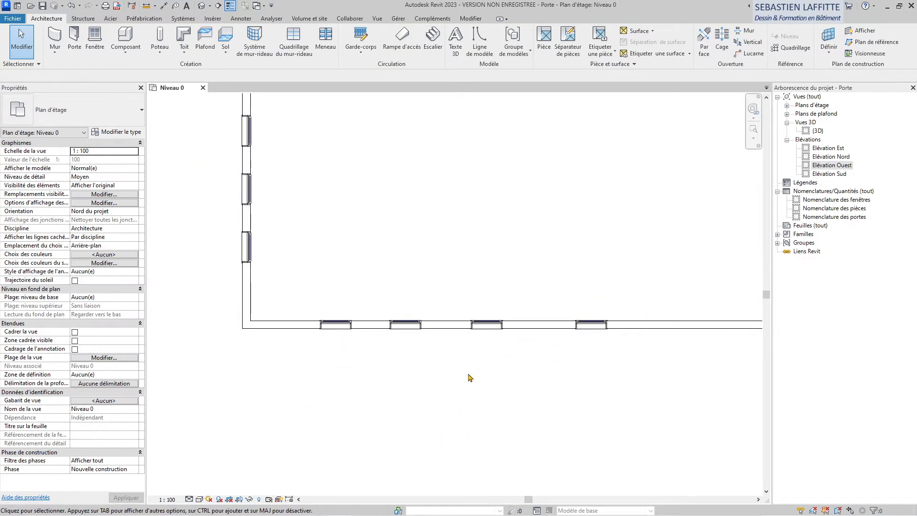
{"action": "scroll", "coordinate": [369, 344], "scroll_direction": "up", "scroll_amount": 1}
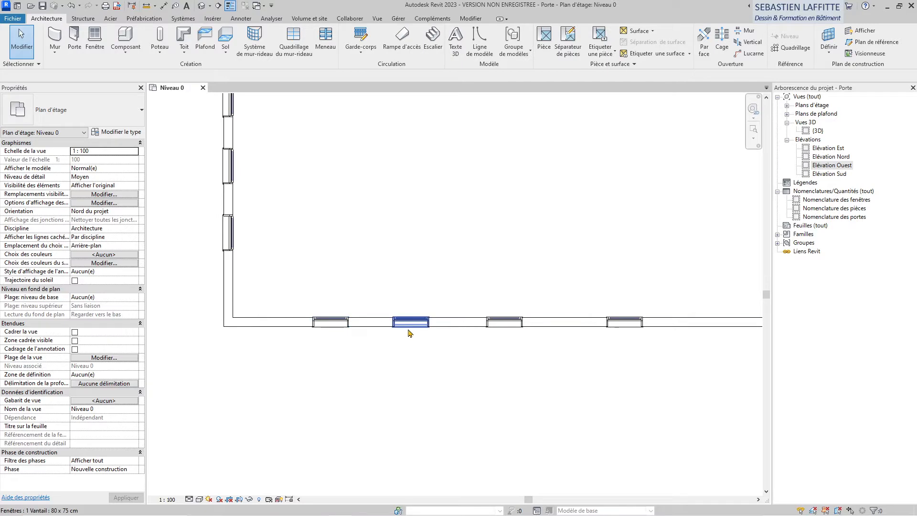
{"action": "left_click", "coordinate": [321, 324]}
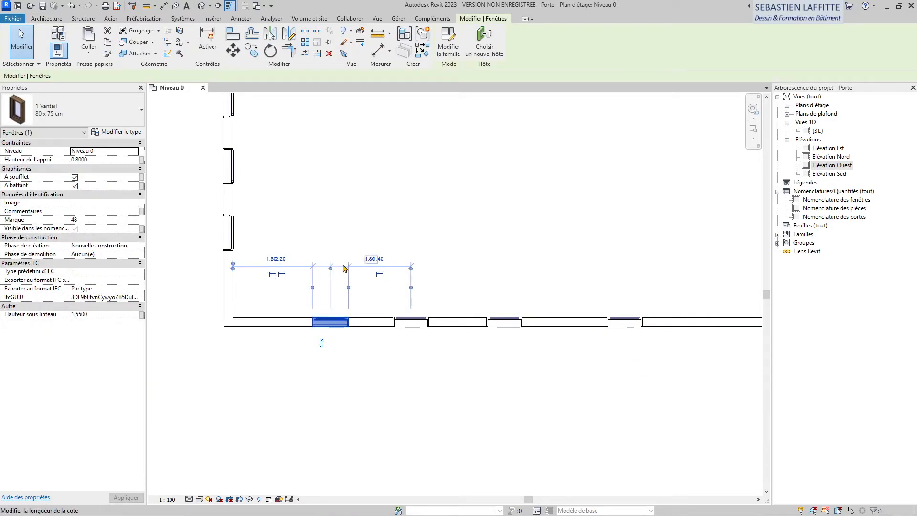
{"action": "left_click", "coordinate": [449, 248]}
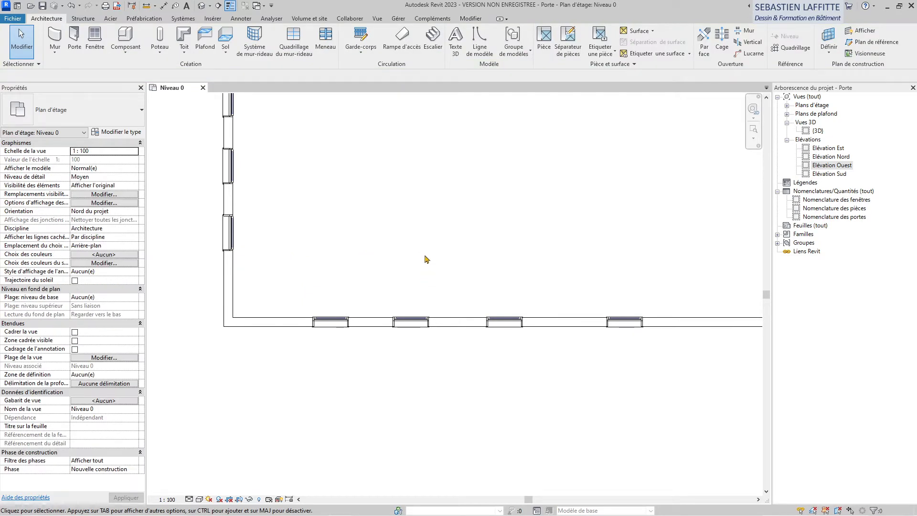
{"action": "scroll", "coordinate": [259, 357], "scroll_direction": "down", "scroll_amount": 1}
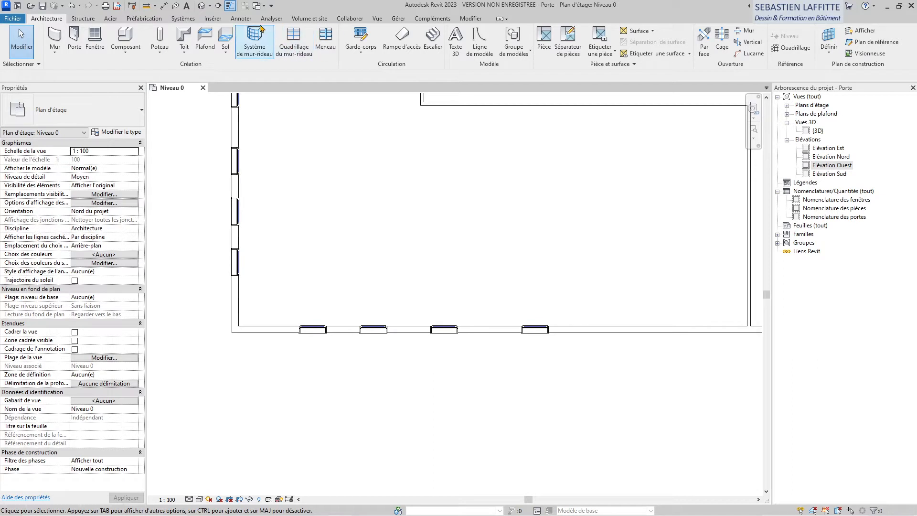
Step: Start an aligned dimension (Cote alignée) with Faces du mur as the wall reference and Références individuelles as the picking mode
{"action": "left_click", "coordinate": [244, 19]}
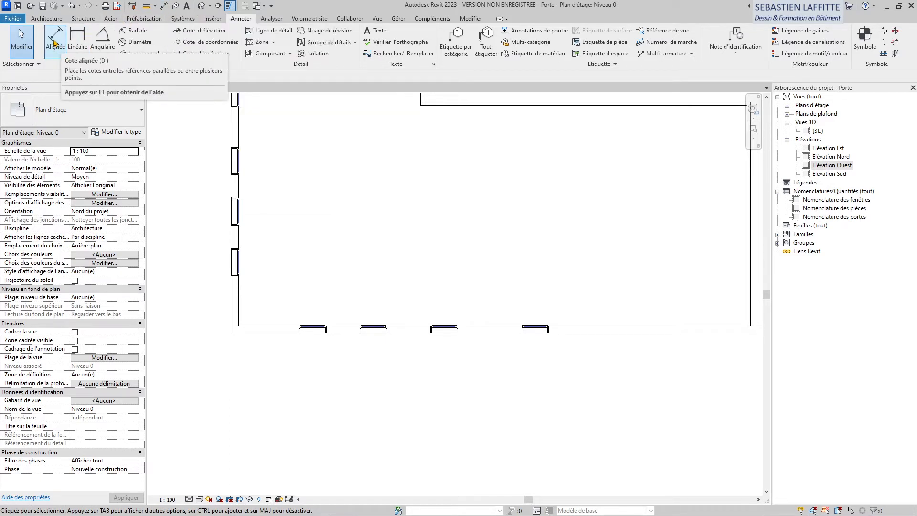
{"action": "left_click", "coordinate": [55, 43]}
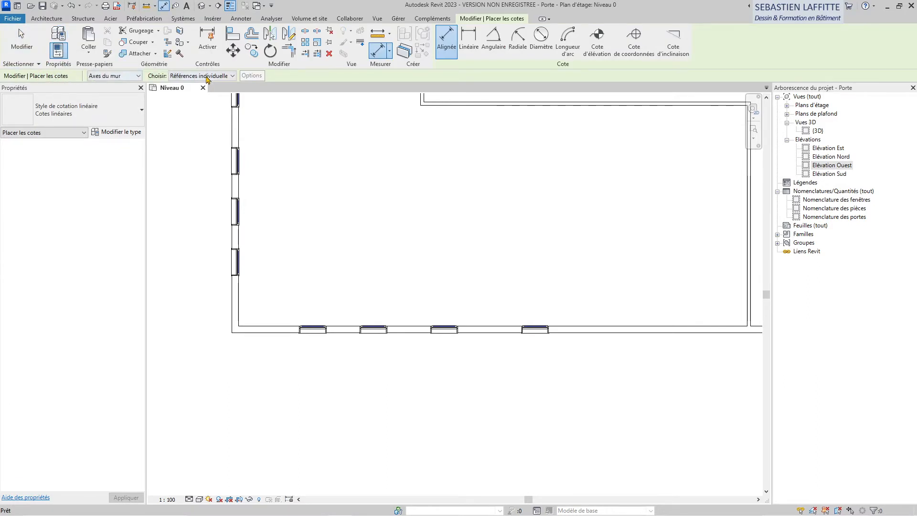
{"action": "left_click", "coordinate": [139, 77]}
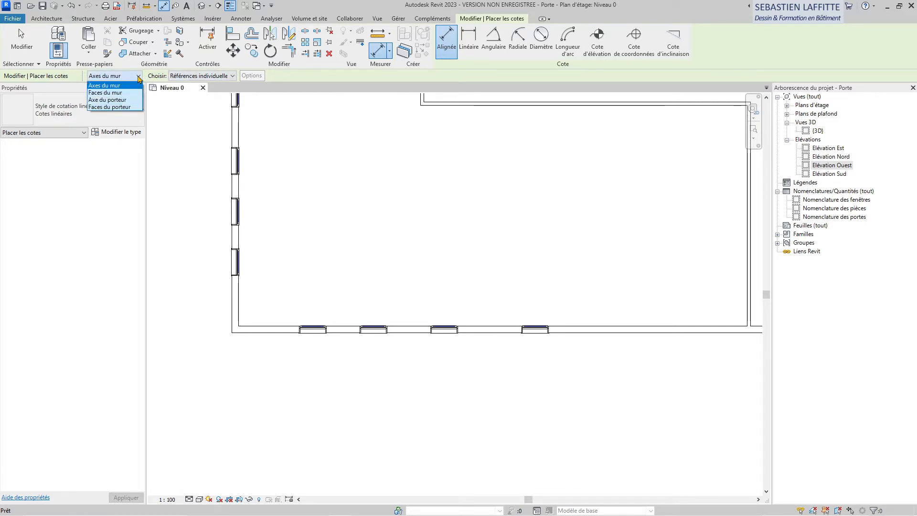
{"action": "left_click", "coordinate": [110, 93]}
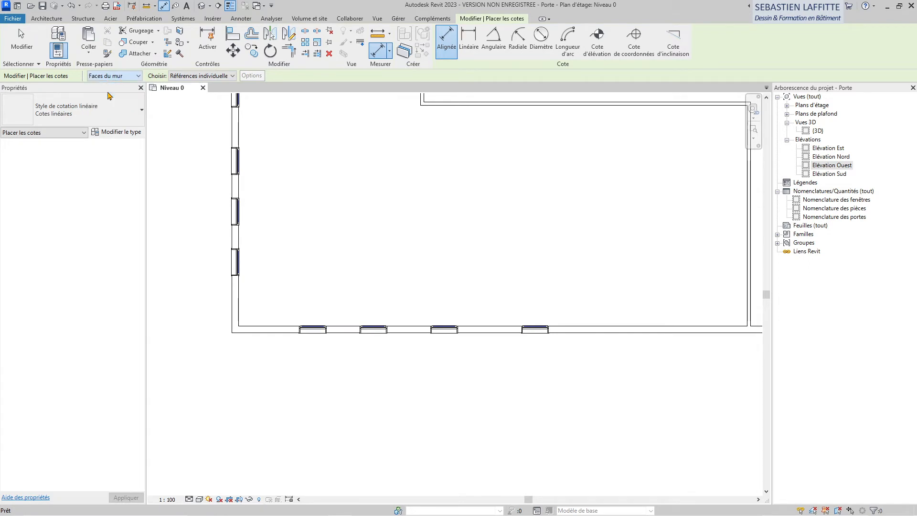
{"action": "left_click", "coordinate": [232, 76]}
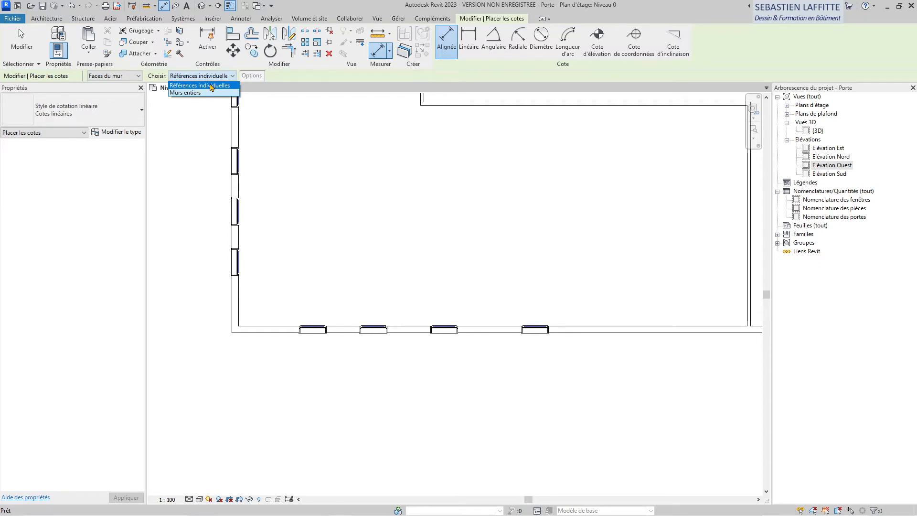
{"action": "left_click", "coordinate": [212, 87]}
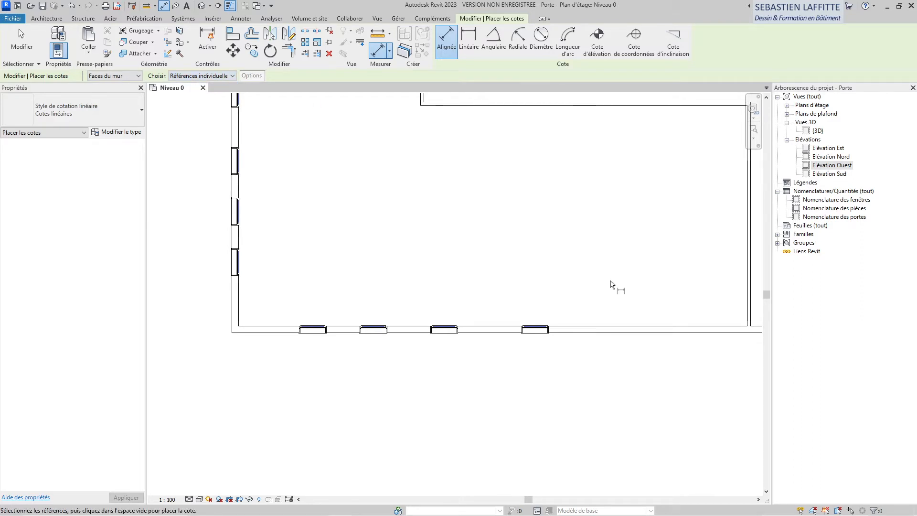
Step: Chain the aligned dimension from the west wall's outer face through the centres of the four south wall windows
{"action": "left_click", "coordinate": [233, 322]}
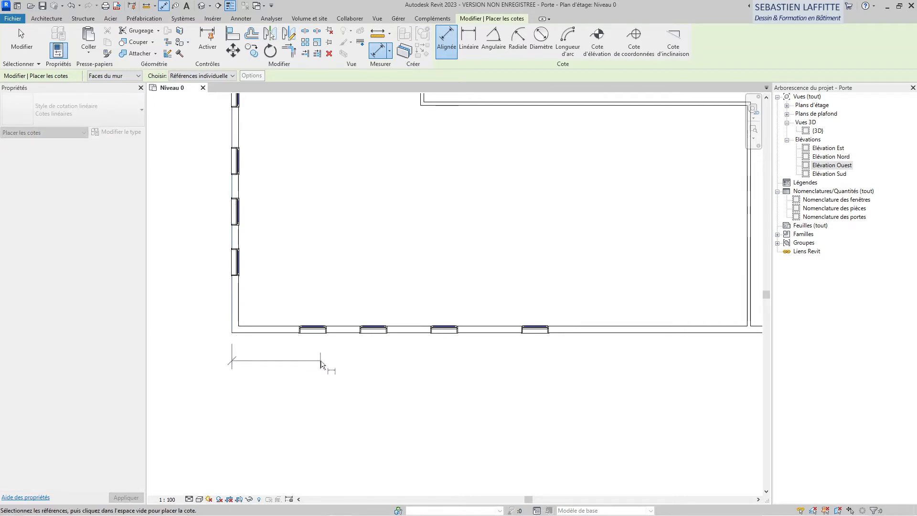
{"action": "scroll", "coordinate": [326, 359], "scroll_direction": "up", "scroll_amount": 1}
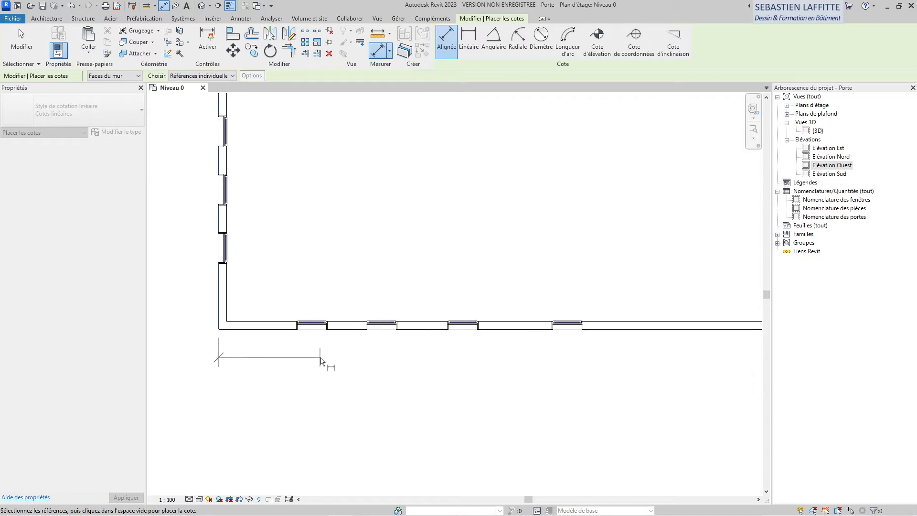
{"action": "left_click", "coordinate": [313, 334]}
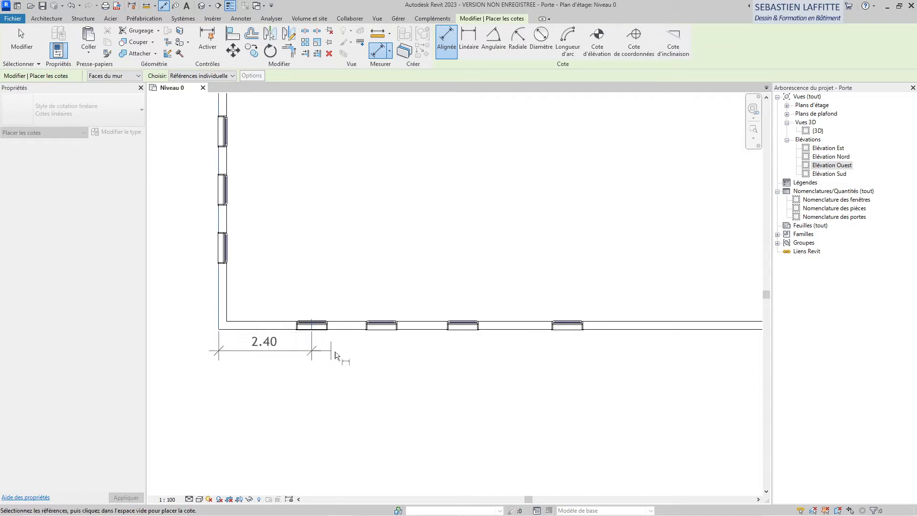
{"action": "left_click", "coordinate": [382, 331]}
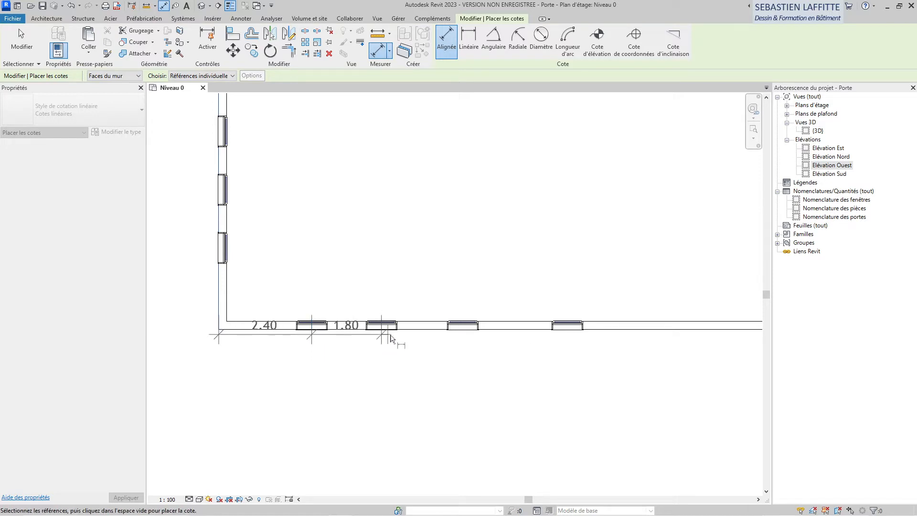
{"action": "left_click", "coordinate": [463, 332]}
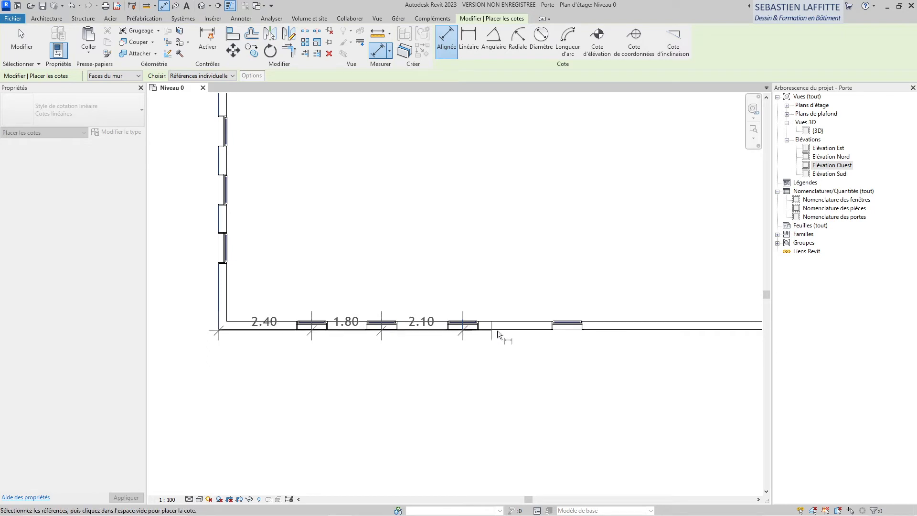
{"action": "left_click", "coordinate": [568, 330]}
Step: Extend the dimension chain to the west face of the room's east partition and place it outside, below the south wall
{"action": "scroll", "coordinate": [330, 328], "scroll_direction": "down", "scroll_amount": 2}
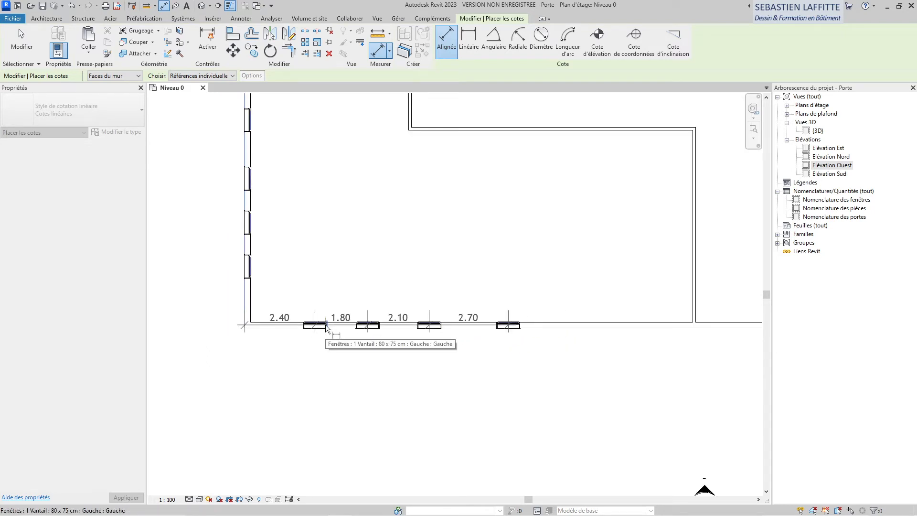
{"action": "scroll", "coordinate": [326, 329], "scroll_direction": "down", "scroll_amount": 2}
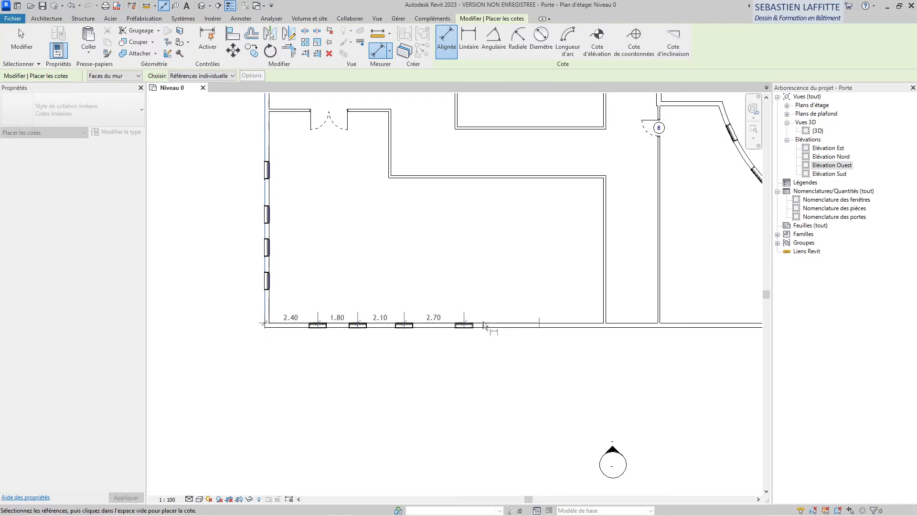
{"action": "left_click", "coordinate": [410, 352]}
{"action": "scroll", "coordinate": [410, 353], "scroll_direction": "down", "scroll_amount": 1}
{"action": "scroll", "coordinate": [574, 322], "scroll_direction": "up", "scroll_amount": 4}
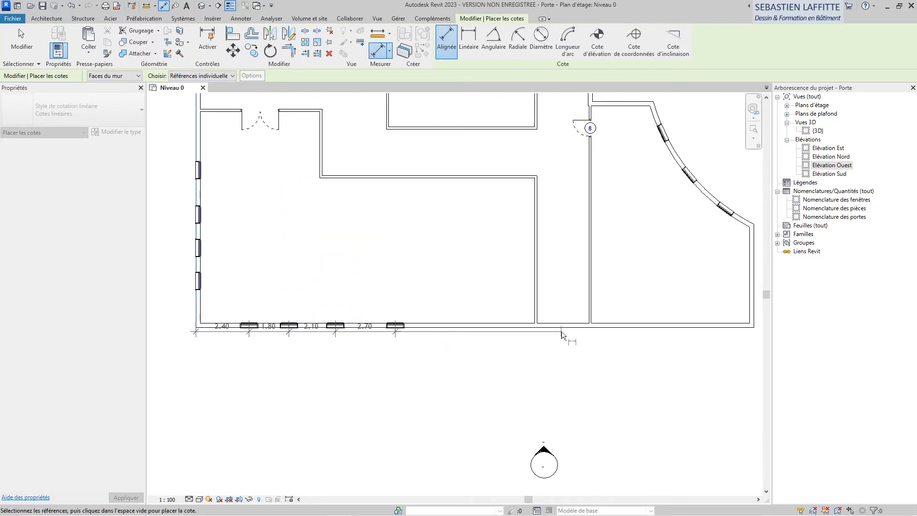
{"action": "scroll", "coordinate": [492, 336], "scroll_direction": "up", "scroll_amount": 2}
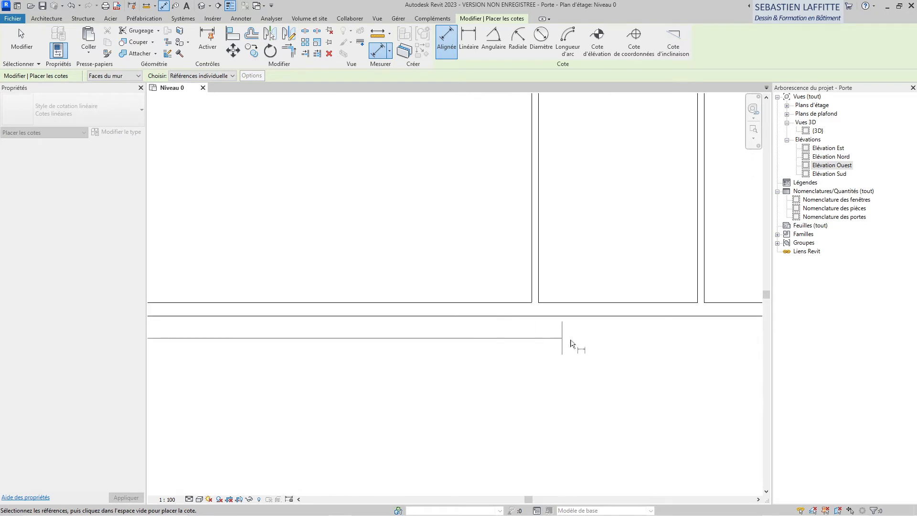
{"action": "left_click", "coordinate": [533, 299]}
{"action": "scroll", "coordinate": [635, 321], "scroll_direction": "down", "scroll_amount": 5}
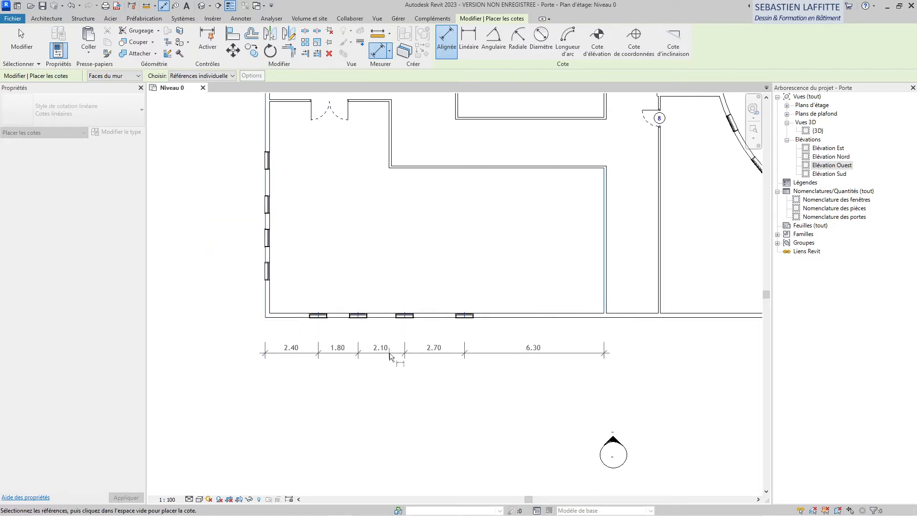
{"action": "left_click", "coordinate": [390, 355]}
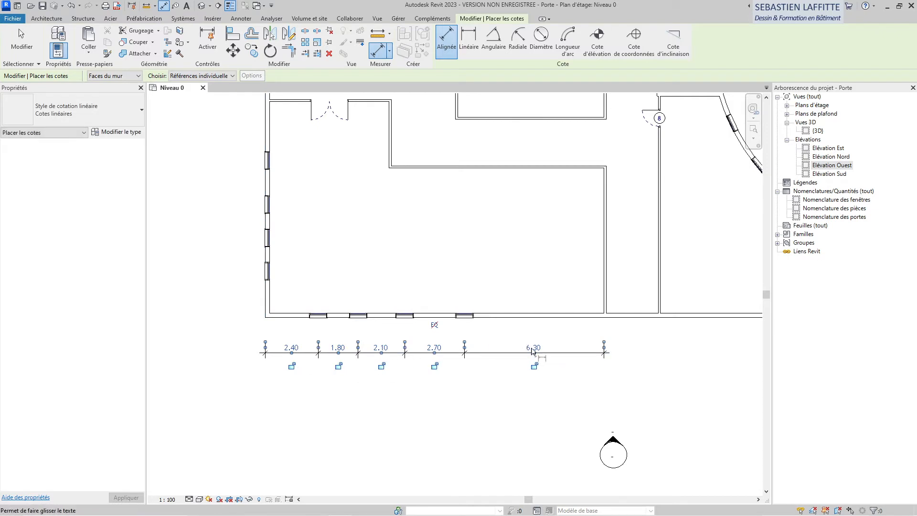
Step: Apply the EQ equality constraint to the dimension chain so the four south wall windows are evenly spaced
{"action": "scroll", "coordinate": [346, 362], "scroll_direction": "up", "scroll_amount": 1}
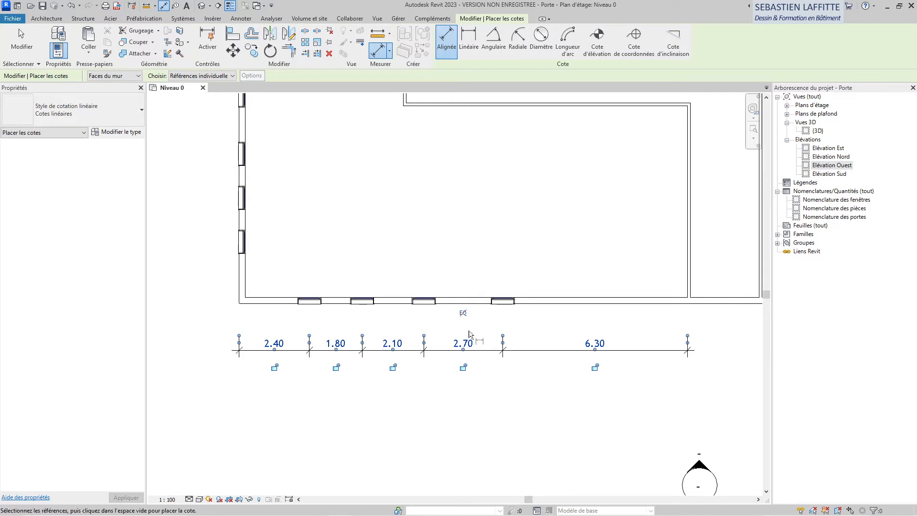
{"action": "scroll", "coordinate": [467, 335], "scroll_direction": "up", "scroll_amount": 1}
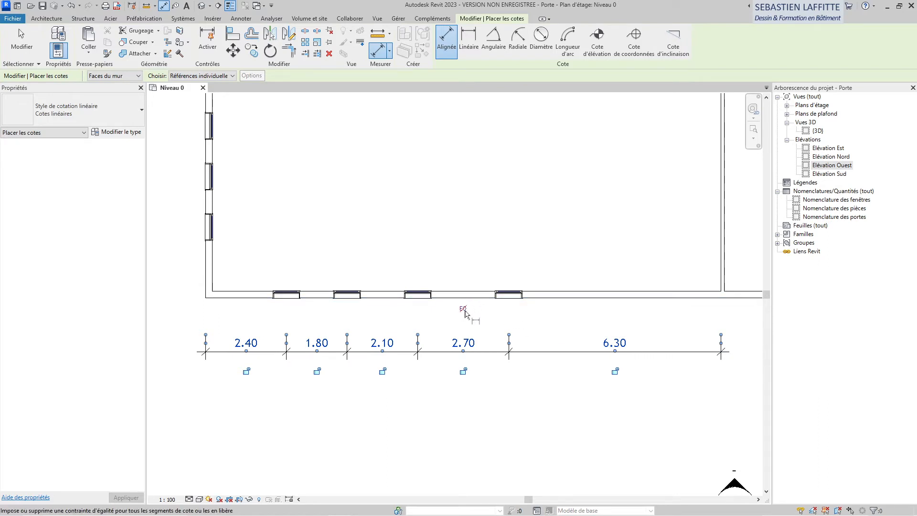
{"action": "scroll", "coordinate": [466, 311], "scroll_direction": "up", "scroll_amount": 1}
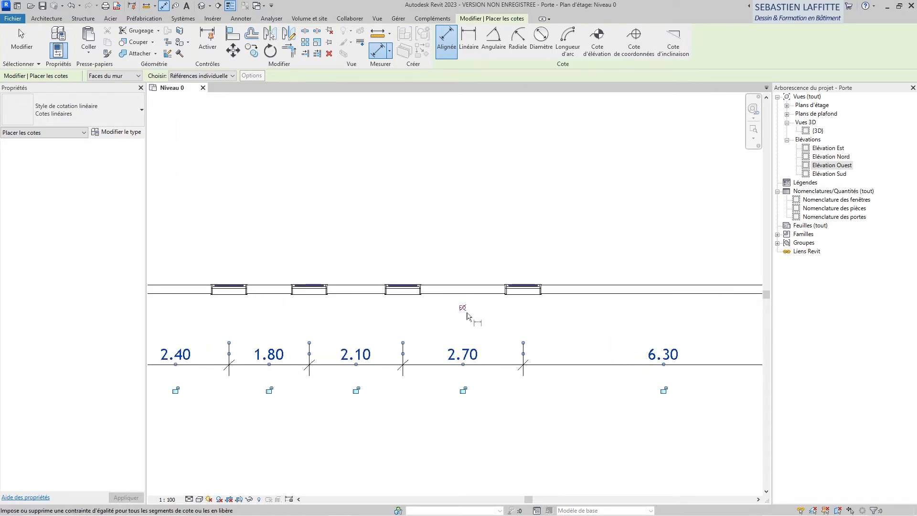
{"action": "scroll", "coordinate": [467, 315], "scroll_direction": "down", "scroll_amount": 1}
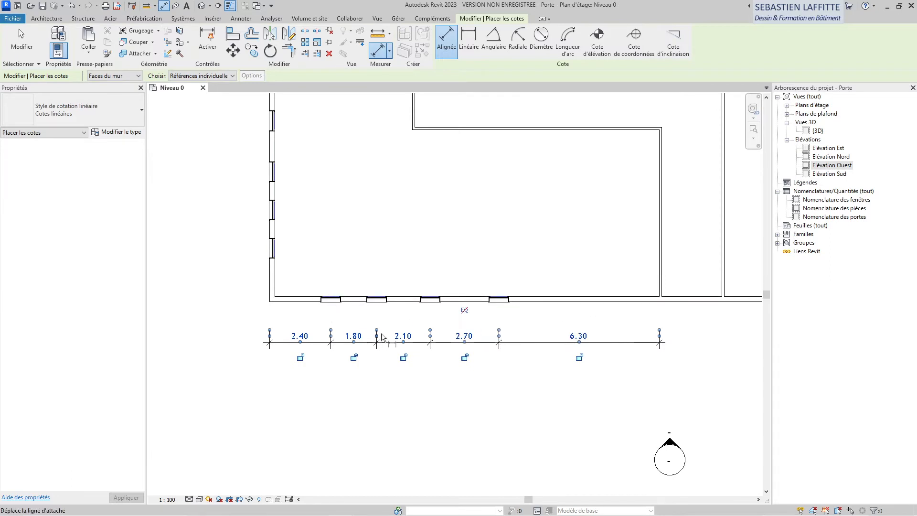
{"action": "left_click", "coordinate": [465, 310]}
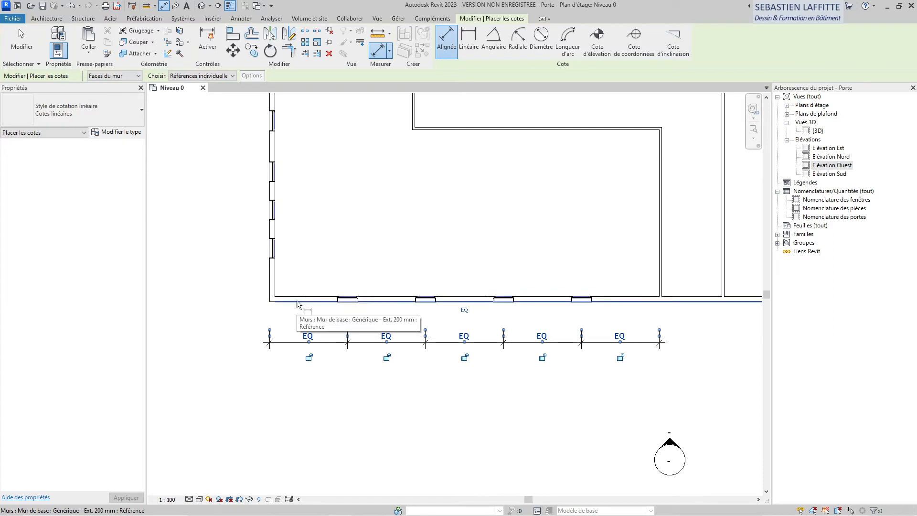
Step: Undo the equality constraint on the south wall dimension chain, and reapply it to the selected chain
{"action": "left_click", "coordinate": [71, 6]}
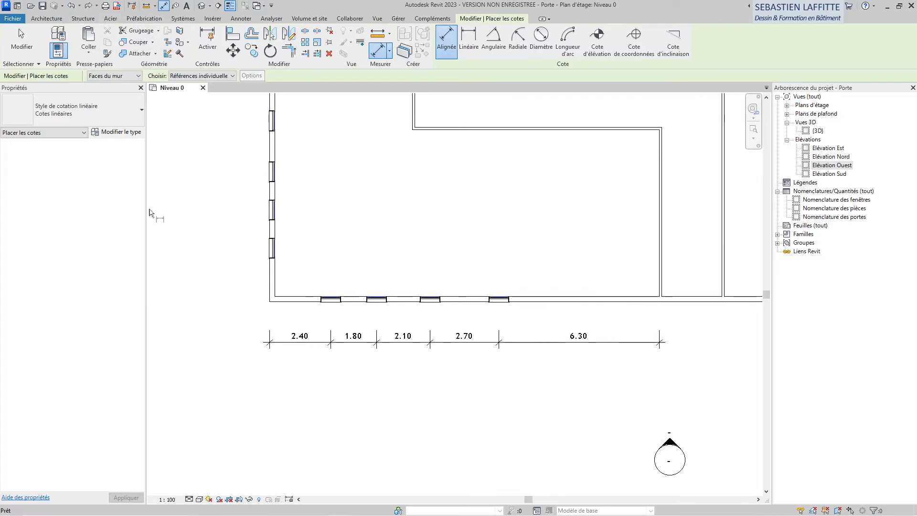
{"action": "left_click", "coordinate": [21, 40]}
{"action": "left_click", "coordinate": [526, 342]}
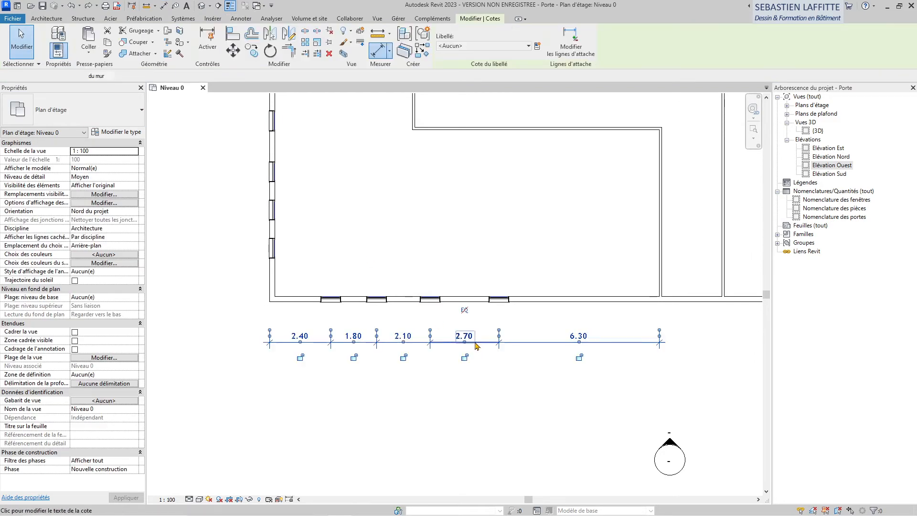
{"action": "left_click", "coordinate": [464, 310]}
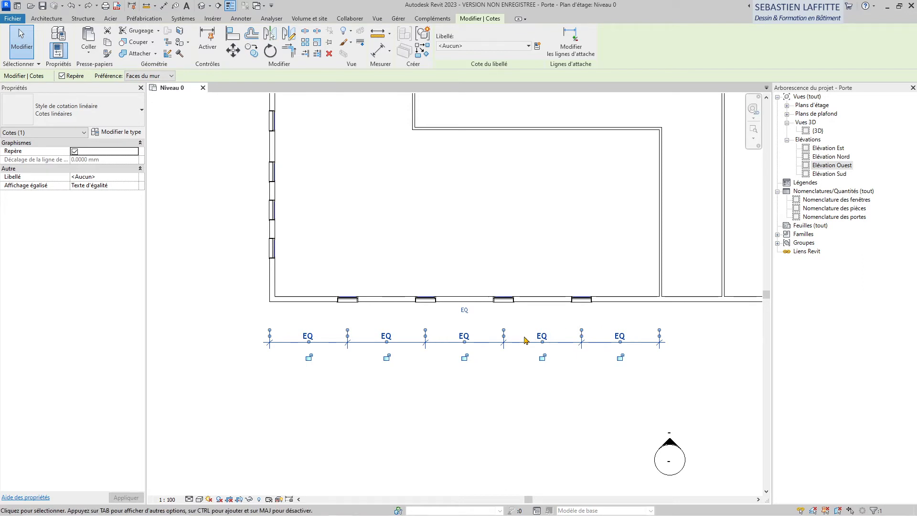
Step: Try moving the west wall further west with the equality constraint active, and undo the move
{"action": "left_click", "coordinate": [275, 272]}
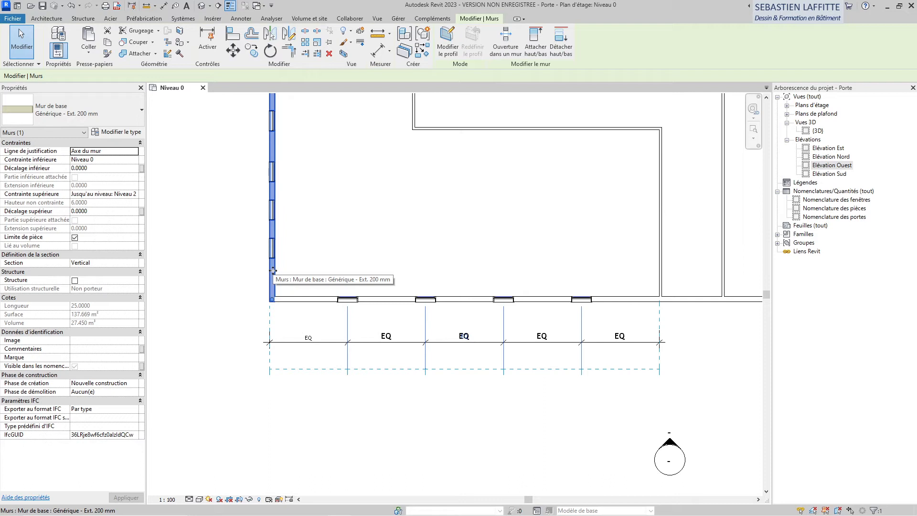
{"action": "left_click_drag", "start_coordinate": [258, 270], "coordinate": [201, 275]}
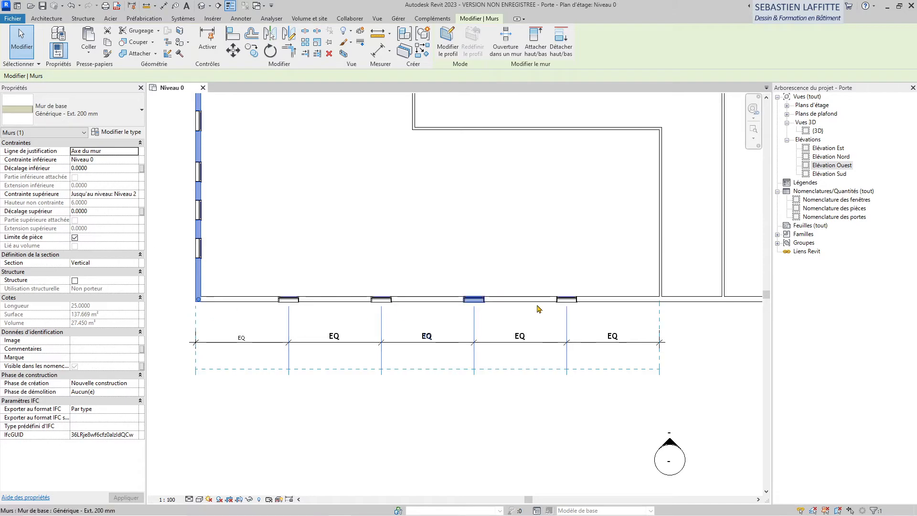
{"action": "left_click", "coordinate": [71, 5]}
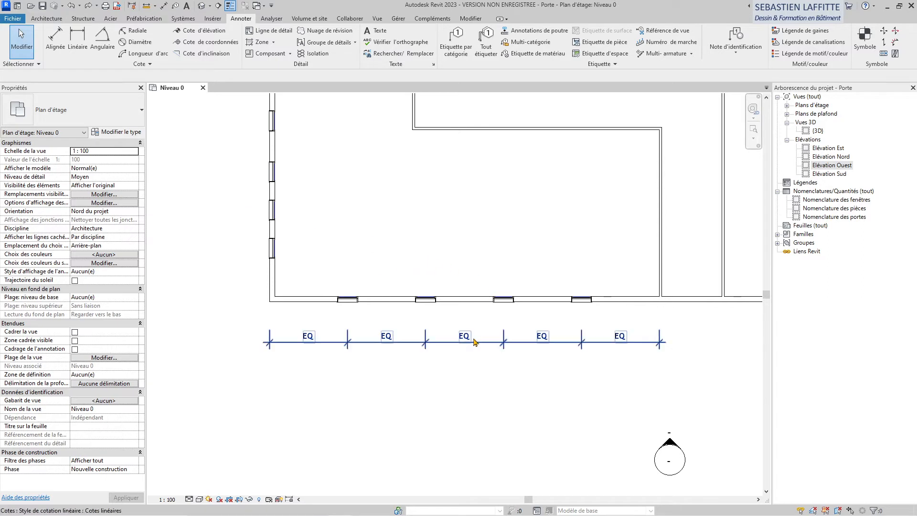
Step: Release the EQ constraint on the south wall dimension chain and move the west wall west until the first segment is about 5.90 m
{"action": "left_click", "coordinate": [492, 345]}
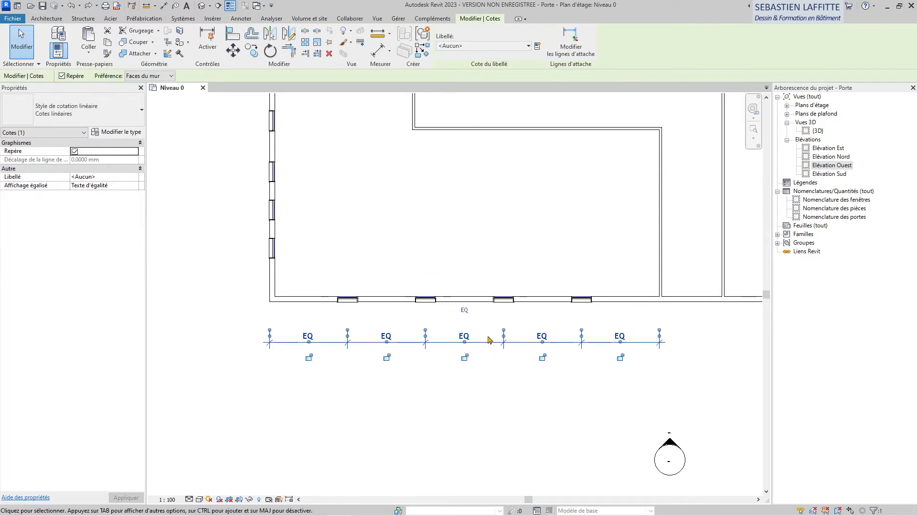
{"action": "left_click", "coordinate": [466, 311]}
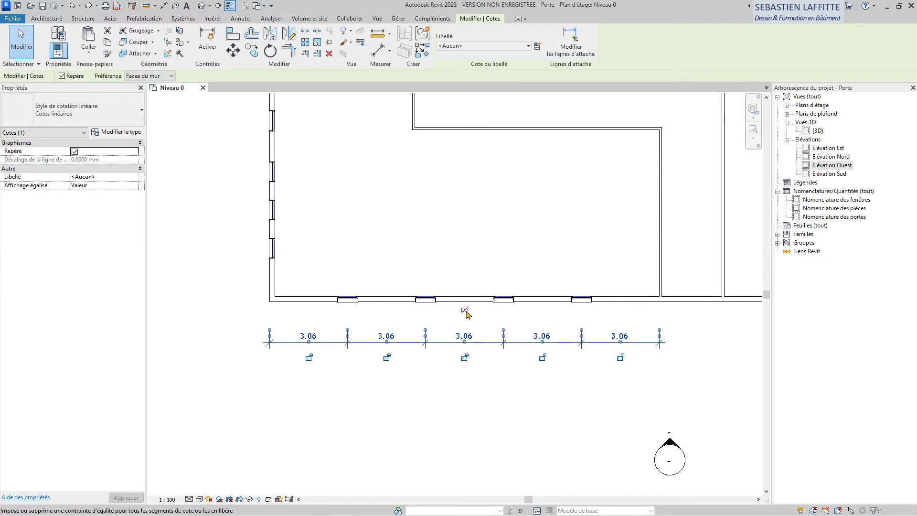
{"action": "left_click", "coordinate": [270, 276]}
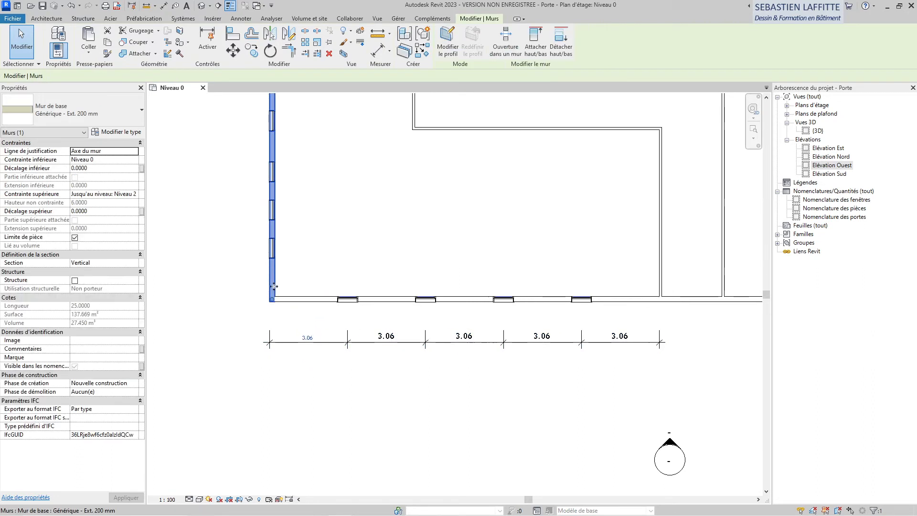
{"action": "left_click_drag", "start_coordinate": [271, 276], "coordinate": [199, 276]}
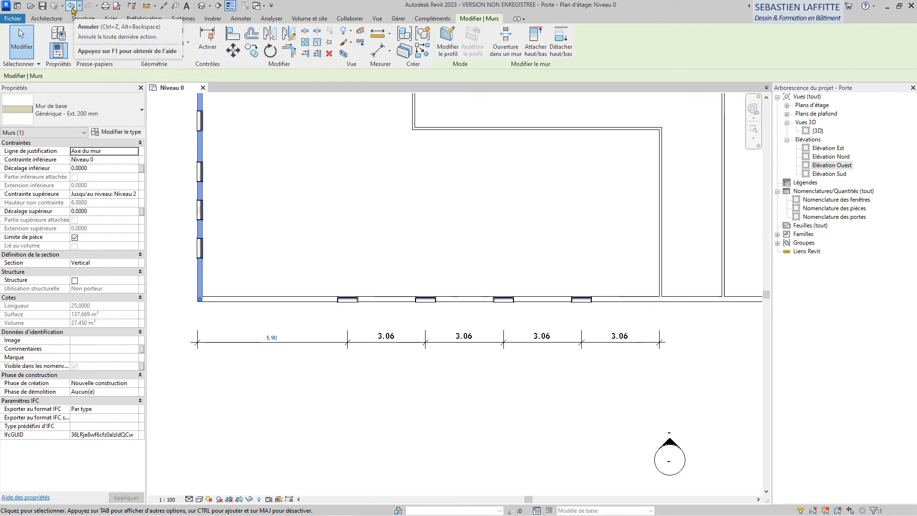
{"action": "left_click", "coordinate": [281, 378]}
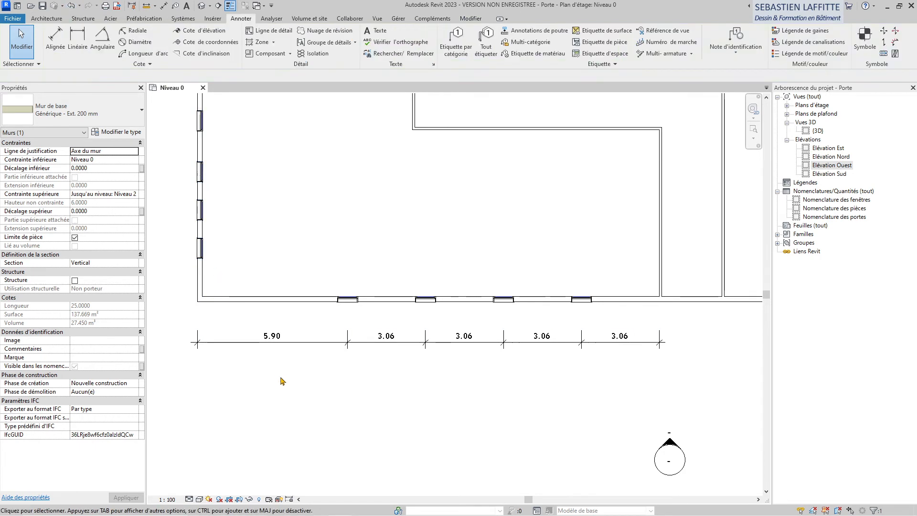
Step: Reapply the EQ constraint to the south wall dimension chain and turn off Affichage EQ so its segments show values
{"action": "left_click", "coordinate": [417, 344]}
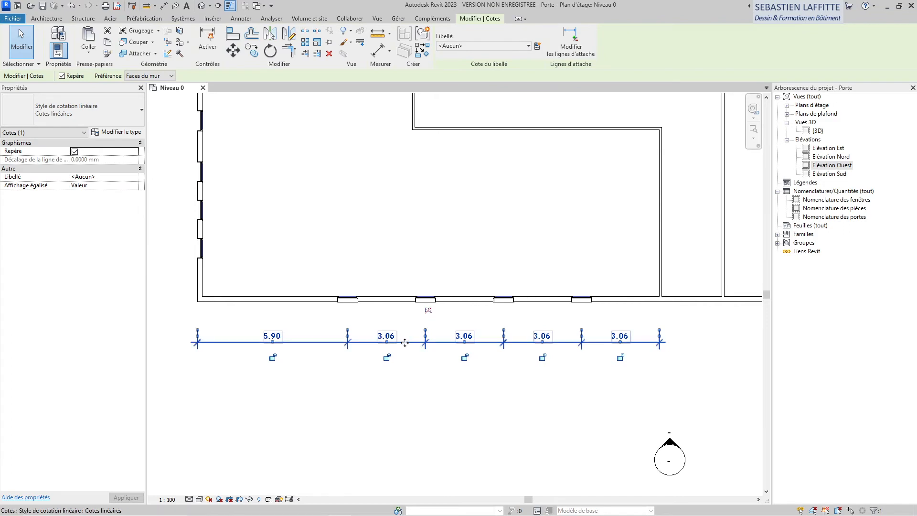
{"action": "left_click", "coordinate": [428, 310]}
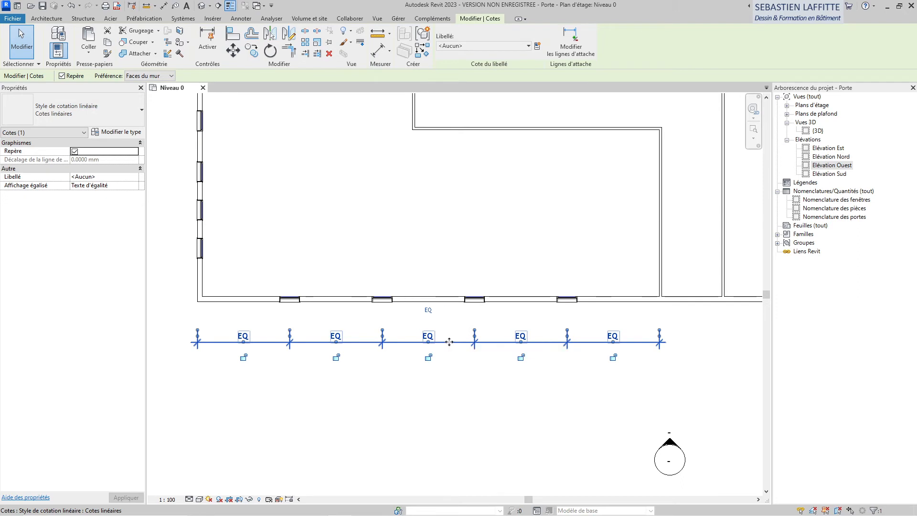
{"action": "right_click", "coordinate": [450, 342]}
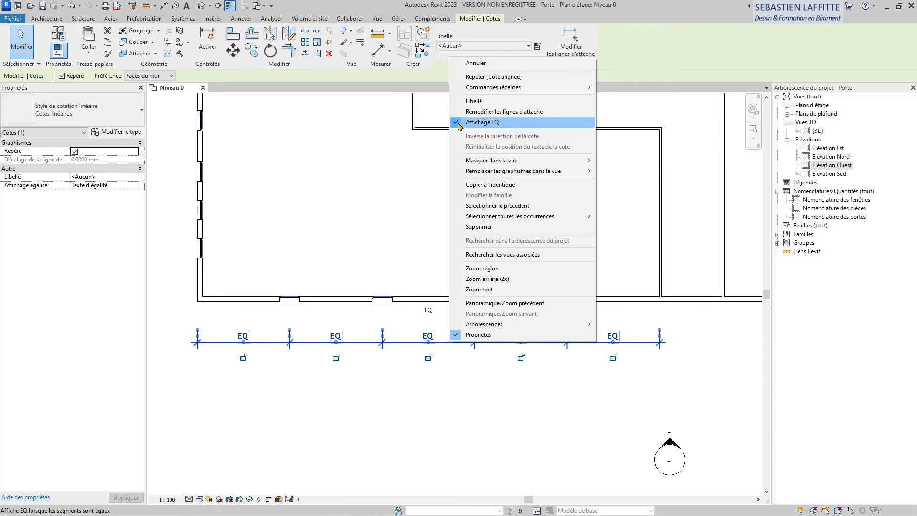
{"action": "left_click", "coordinate": [459, 124]}
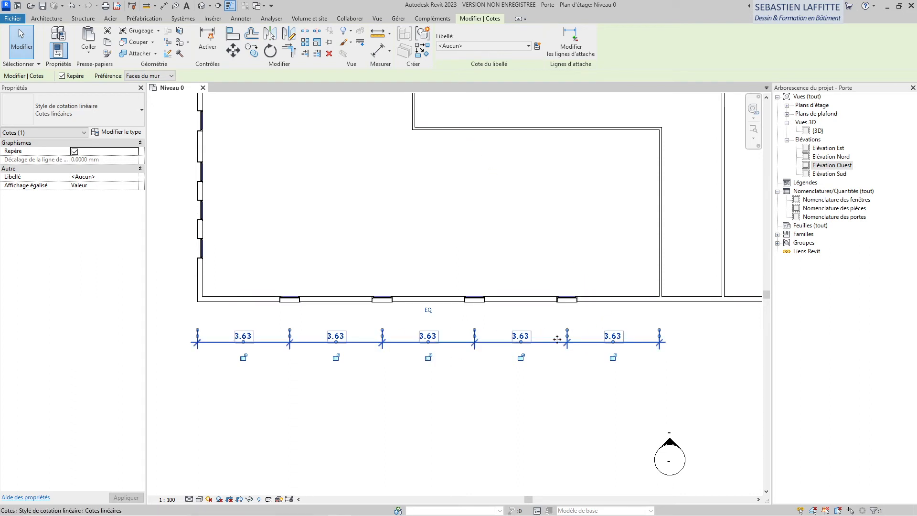
Step: Move the west wall east until the equal segments of the south wall dimension chain are about 3.32 m each
{"action": "scroll", "coordinate": [557, 340], "scroll_direction": "down", "scroll_amount": 1}
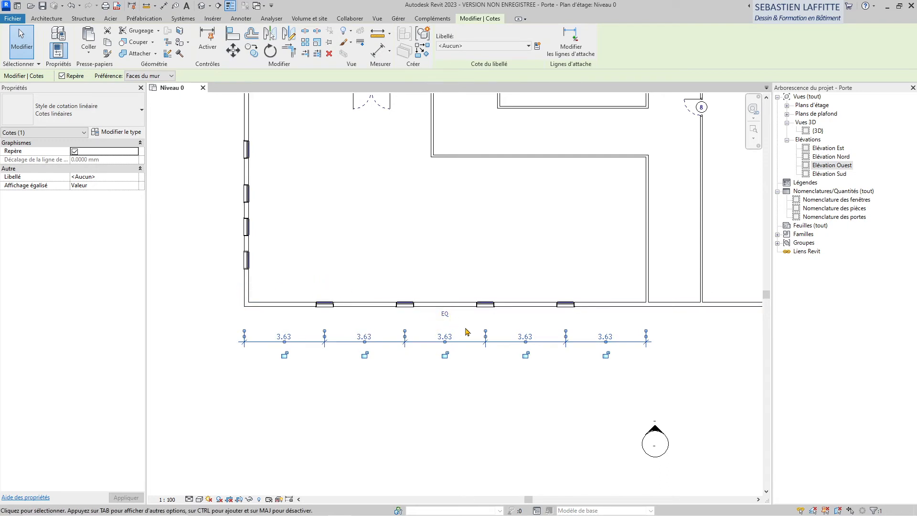
{"action": "left_click", "coordinate": [249, 279]}
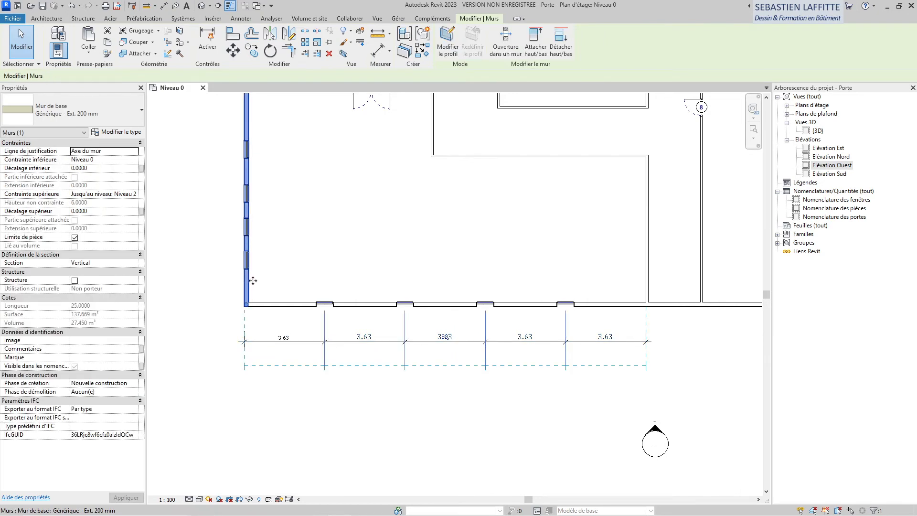
{"action": "left_click_drag", "start_coordinate": [249, 280], "coordinate": [283, 283]}
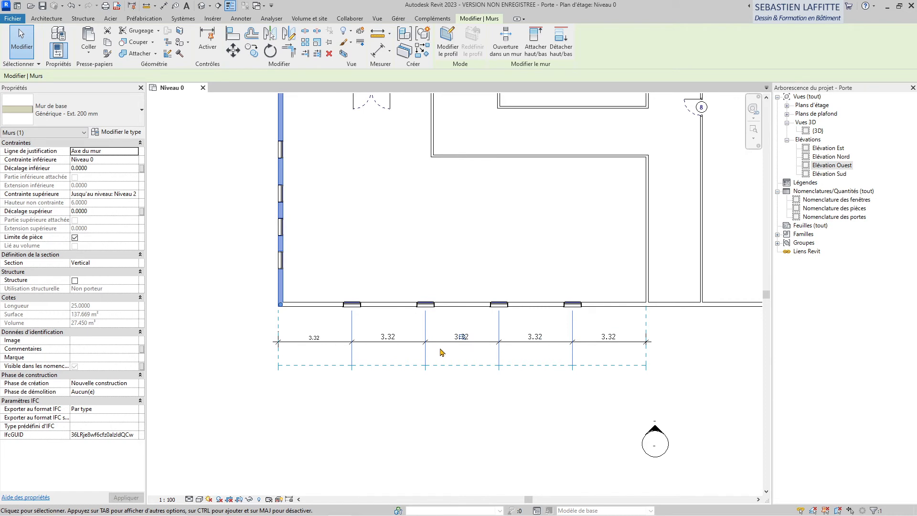
Step: Place an Int. Simple PP (0.83m x 2.04m) door midway along the room's north partition, hinged on its west side and opening into the room
{"action": "scroll", "coordinate": [442, 352], "scroll_direction": "down", "scroll_amount": 2}
{"action": "scroll", "coordinate": [554, 211], "scroll_direction": "up", "scroll_amount": 4}
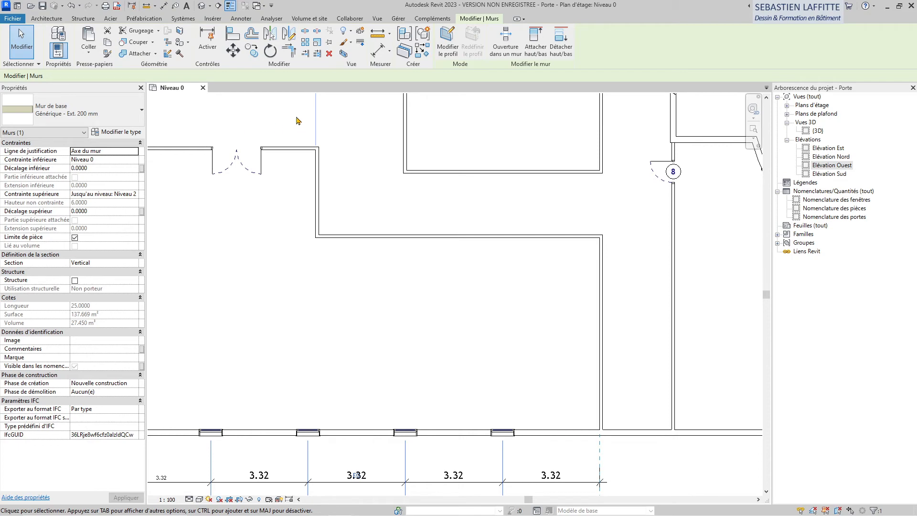
{"action": "left_click", "coordinate": [43, 19]}
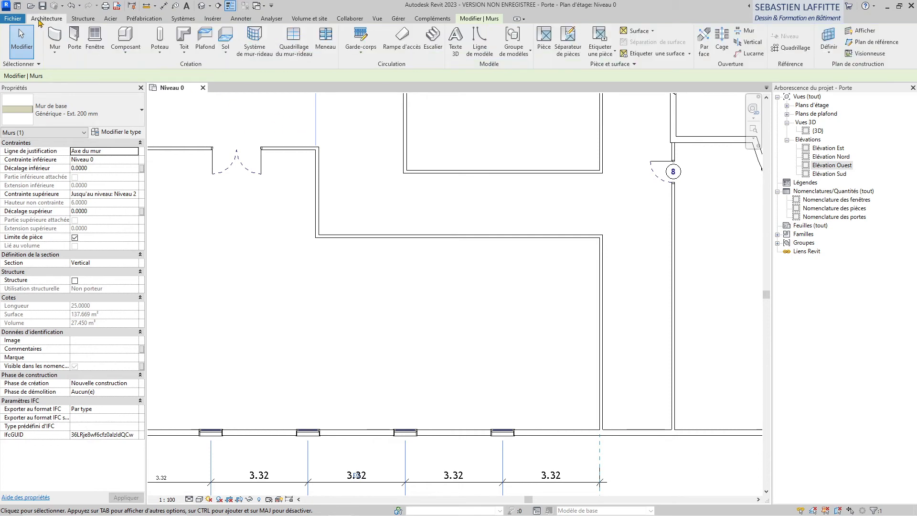
{"action": "left_click", "coordinate": [78, 46]}
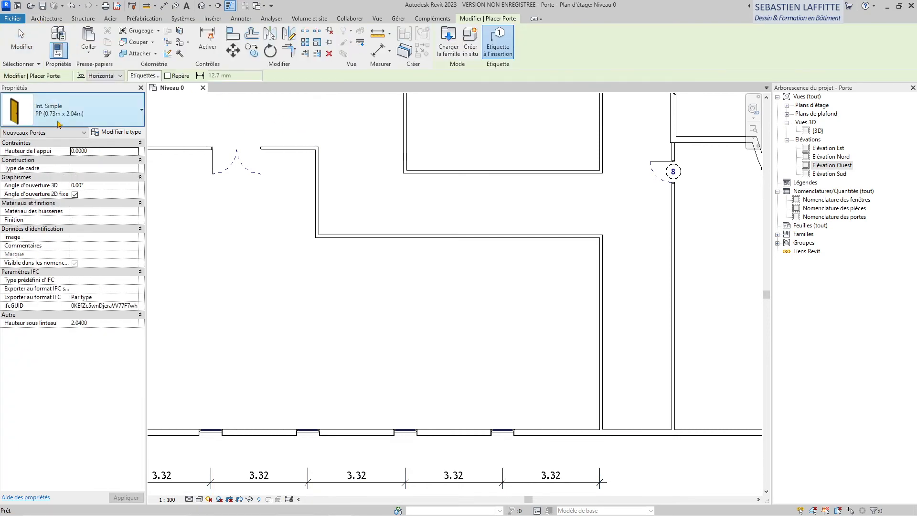
{"action": "left_click", "coordinate": [67, 112]}
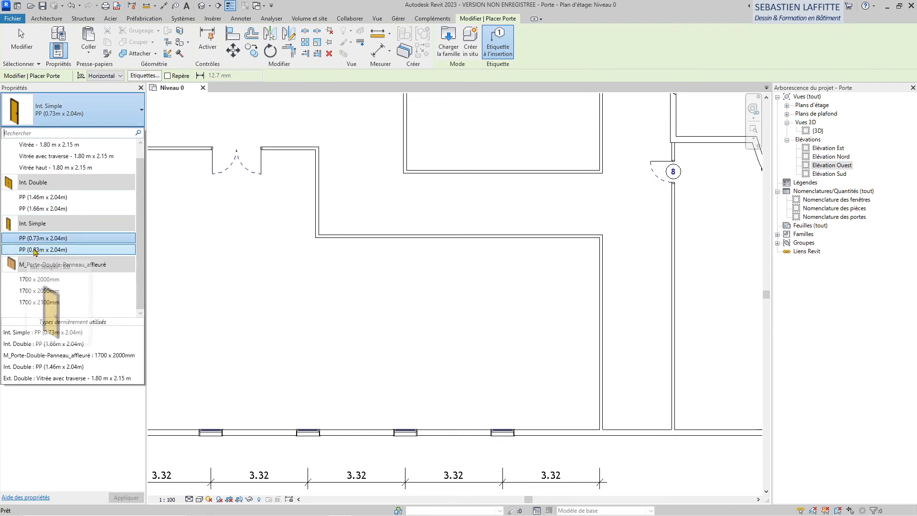
{"action": "left_click", "coordinate": [40, 250]}
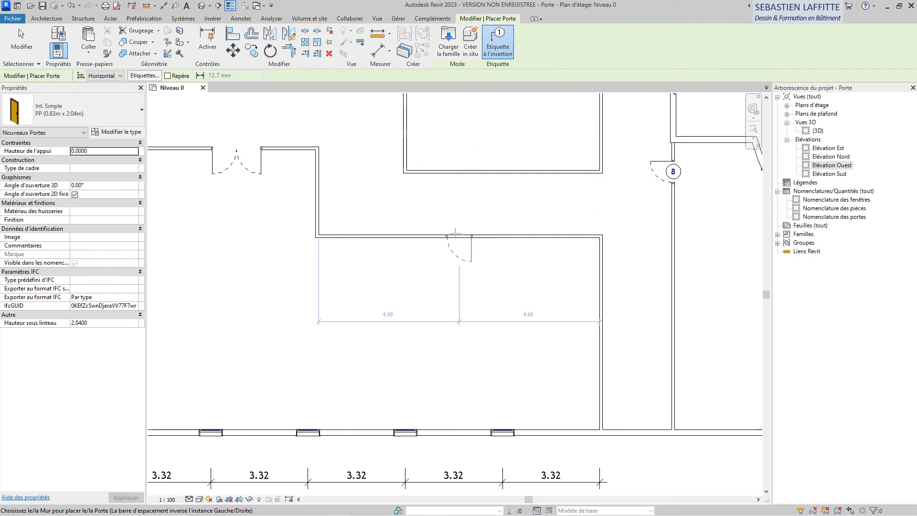
{"action": "key", "text": "space"}
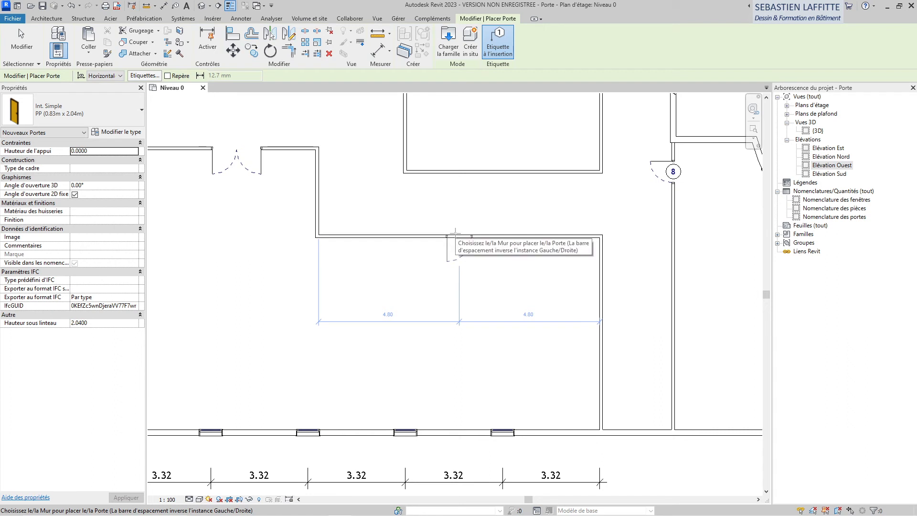
{"action": "left_click", "coordinate": [455, 234]}
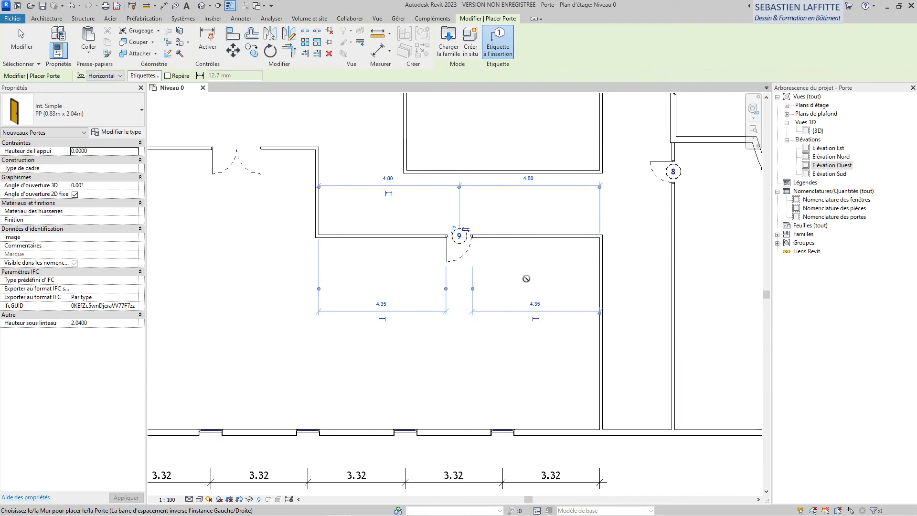
{"action": "key", "text": "Escape"}
{"action": "key", "text": "Escape"}
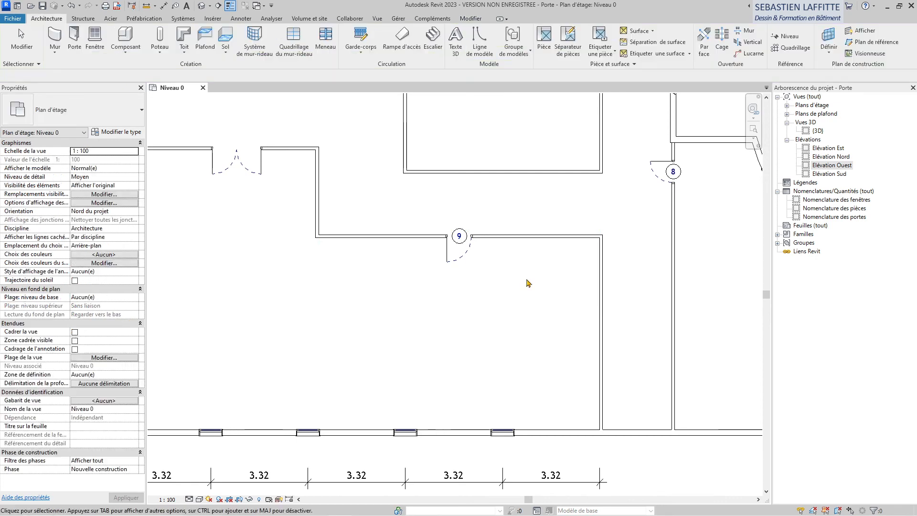
Step: Place an aligned dimension below the new door through its centre and the outer faces of both side partitions, and constrain it with EQ
{"action": "left_click", "coordinate": [463, 260]}
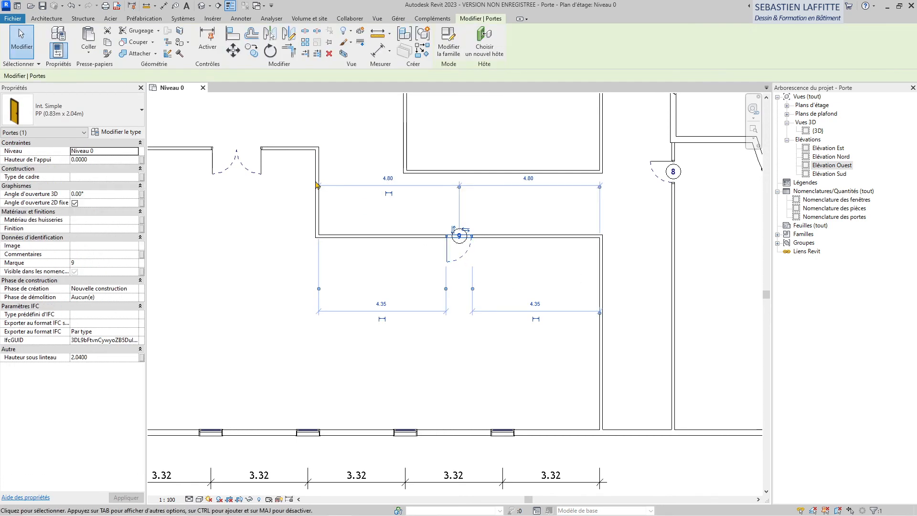
{"action": "left_click", "coordinate": [549, 282]}
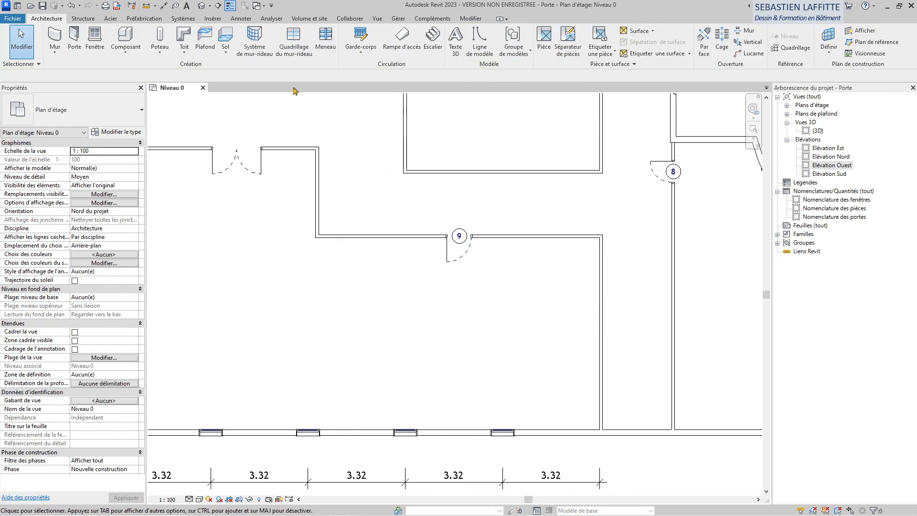
{"action": "left_click", "coordinate": [162, 7]}
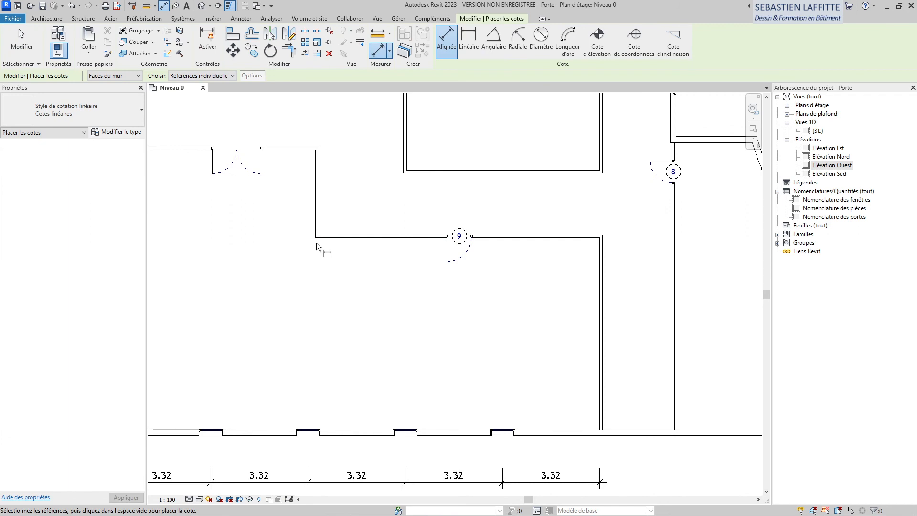
{"action": "left_click", "coordinate": [317, 241]}
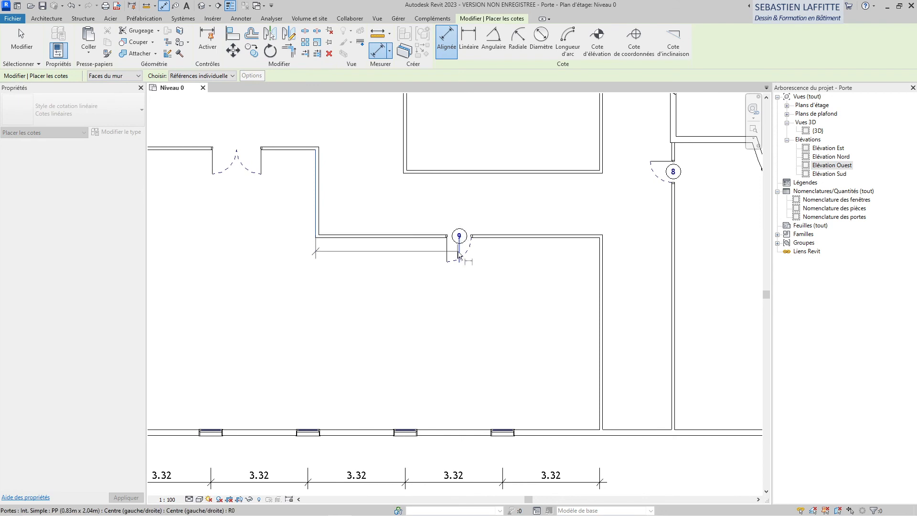
{"action": "left_click", "coordinate": [458, 254]}
{"action": "left_click", "coordinate": [601, 246]}
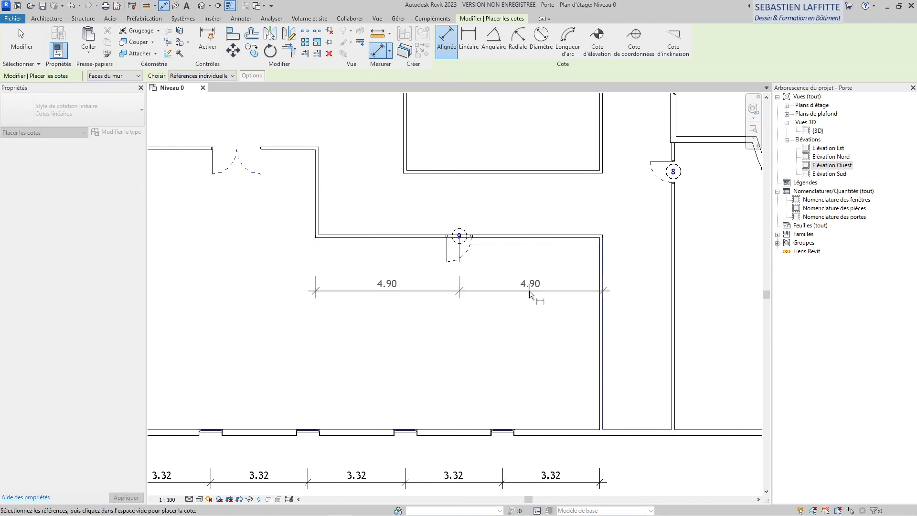
{"action": "left_click", "coordinate": [530, 295]}
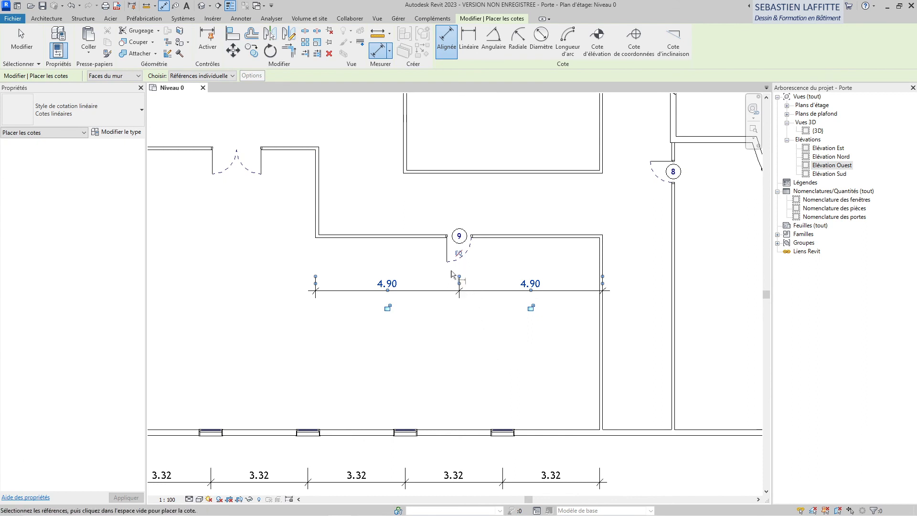
{"action": "left_click", "coordinate": [459, 254]}
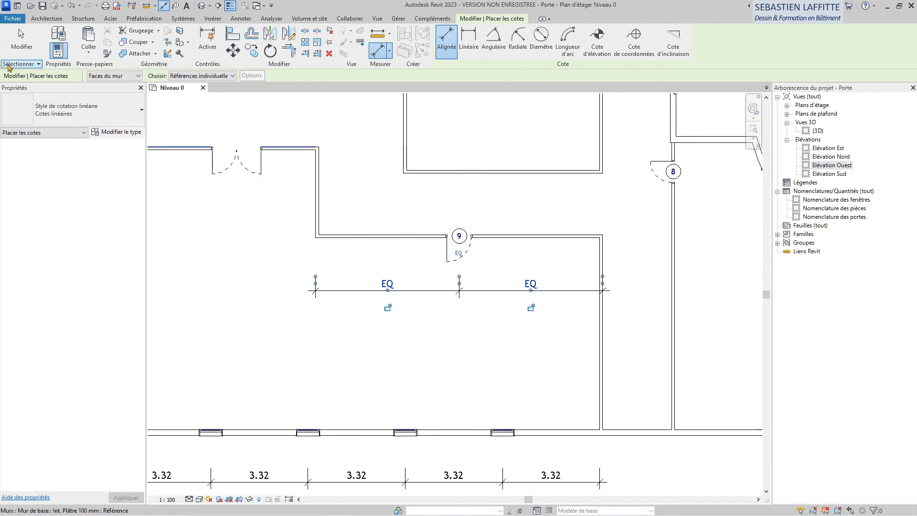
{"action": "left_click", "coordinate": [21, 43]}
Step: Move the short partition west of the door to about 3.00 m from the parallel wall, and turn off Affichage EQ on the door's dimension
{"action": "left_click", "coordinate": [316, 205]}
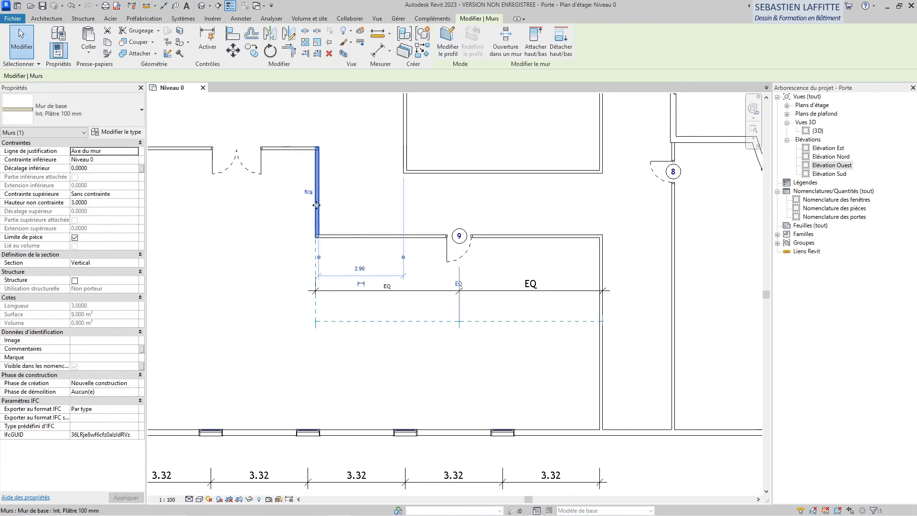
{"action": "left_click_drag", "start_coordinate": [317, 210], "coordinate": [347, 211]}
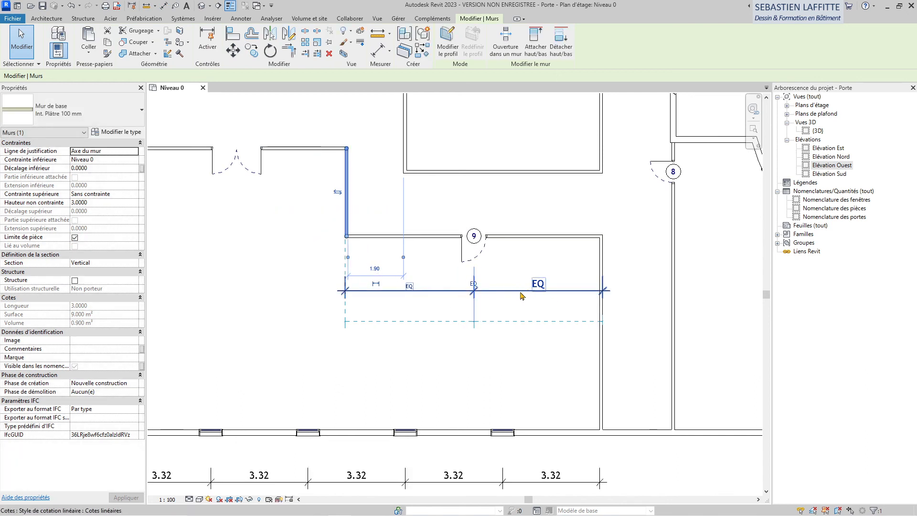
{"action": "left_click_drag", "start_coordinate": [347, 209], "coordinate": [314, 209]}
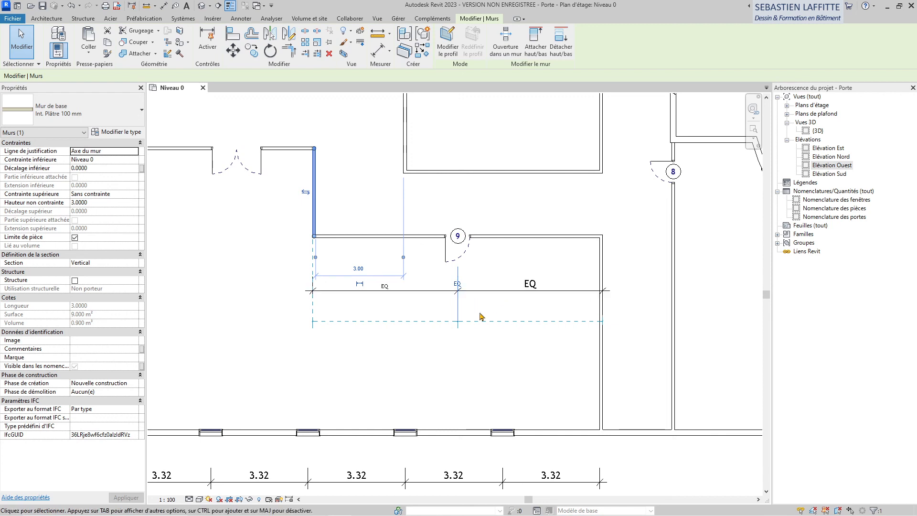
{"action": "right_click", "coordinate": [486, 295]}
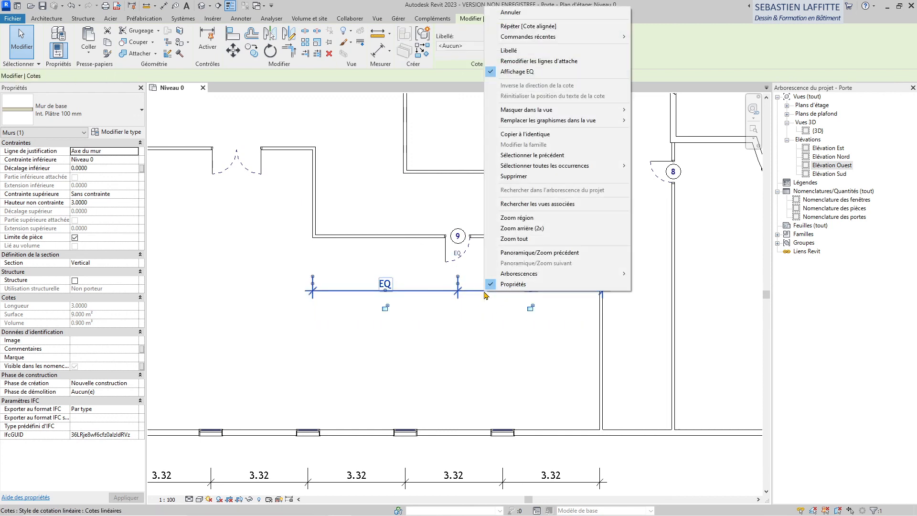
{"action": "left_click", "coordinate": [507, 72]}
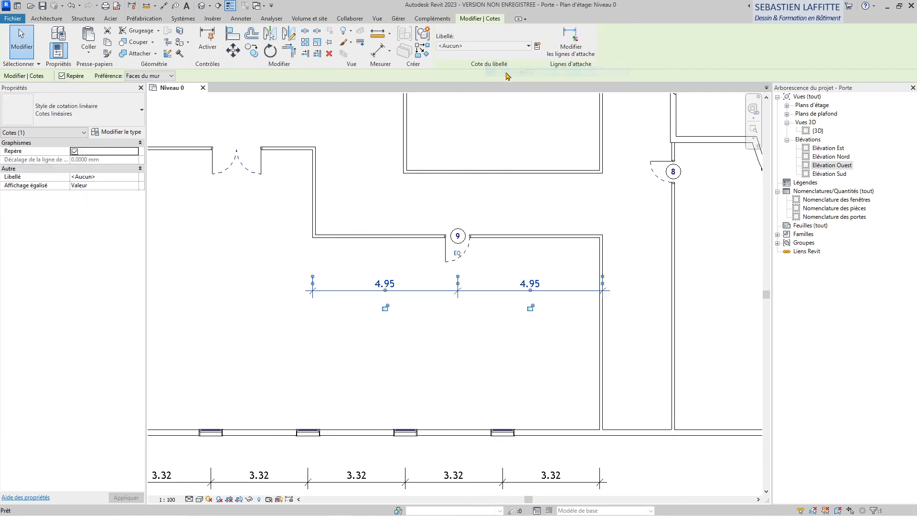